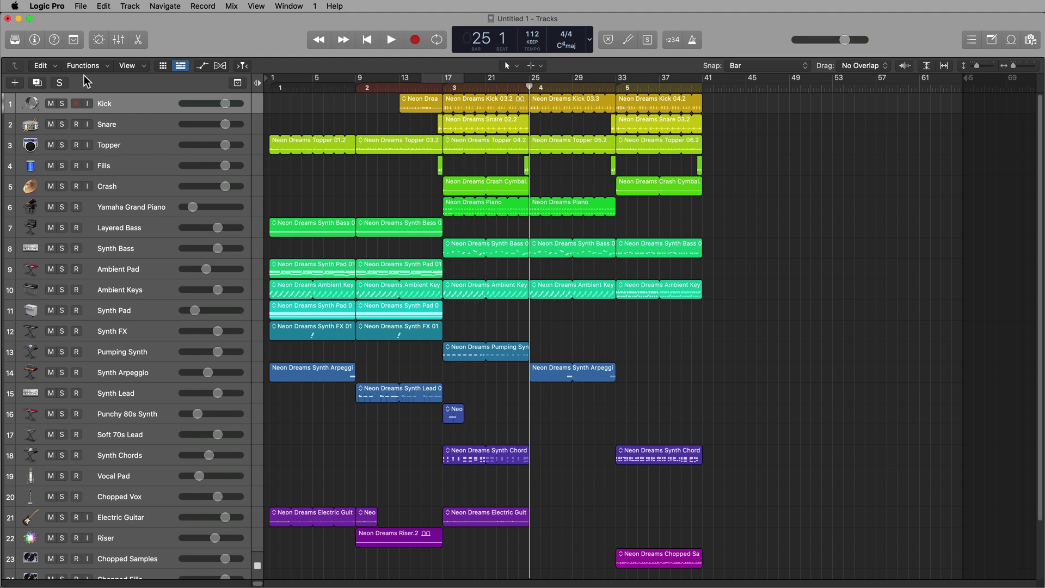
left_click(52, 64)
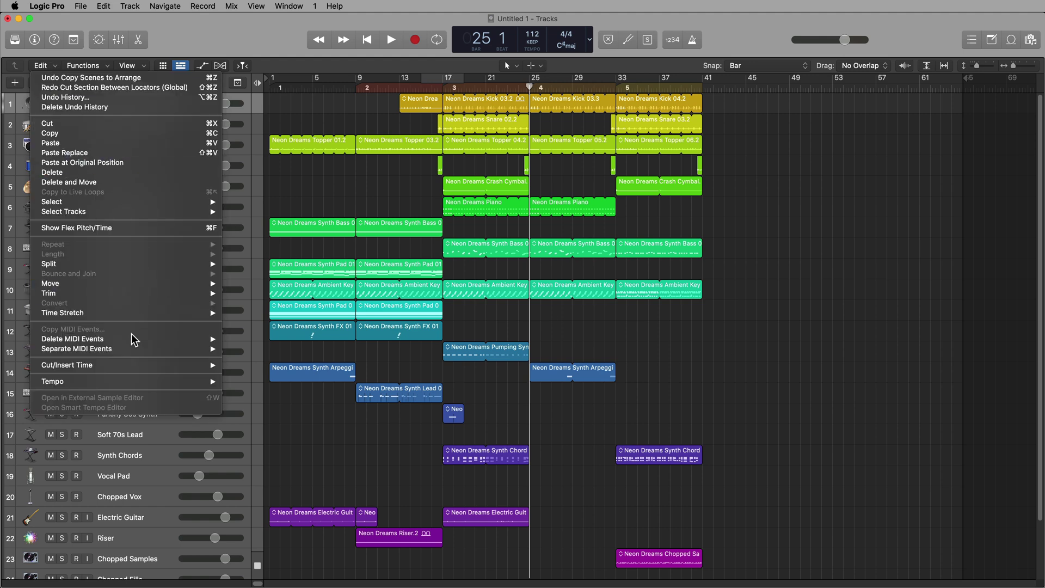
mouse_move(133, 365)
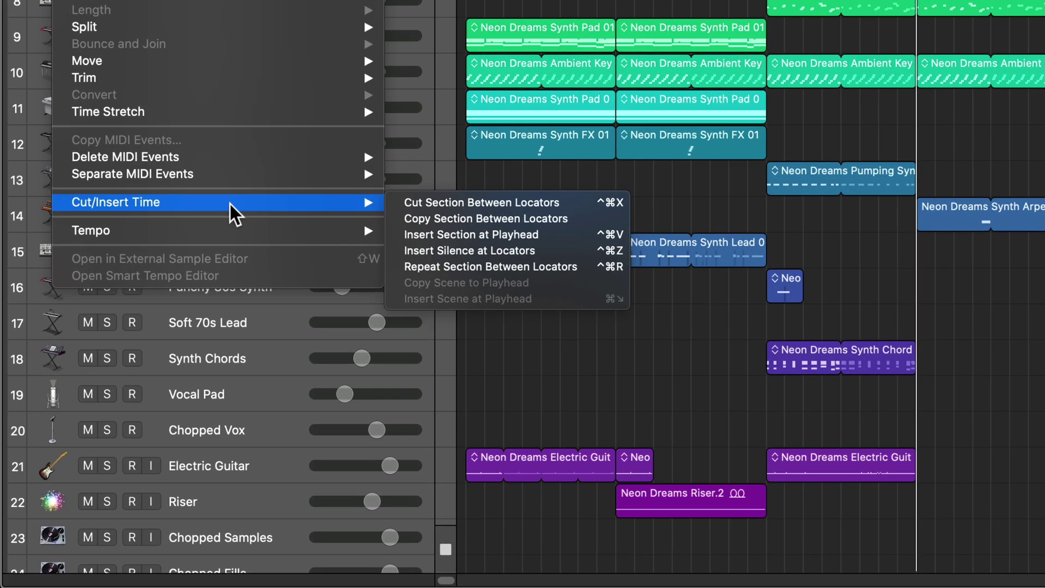
left_click(581, 202)
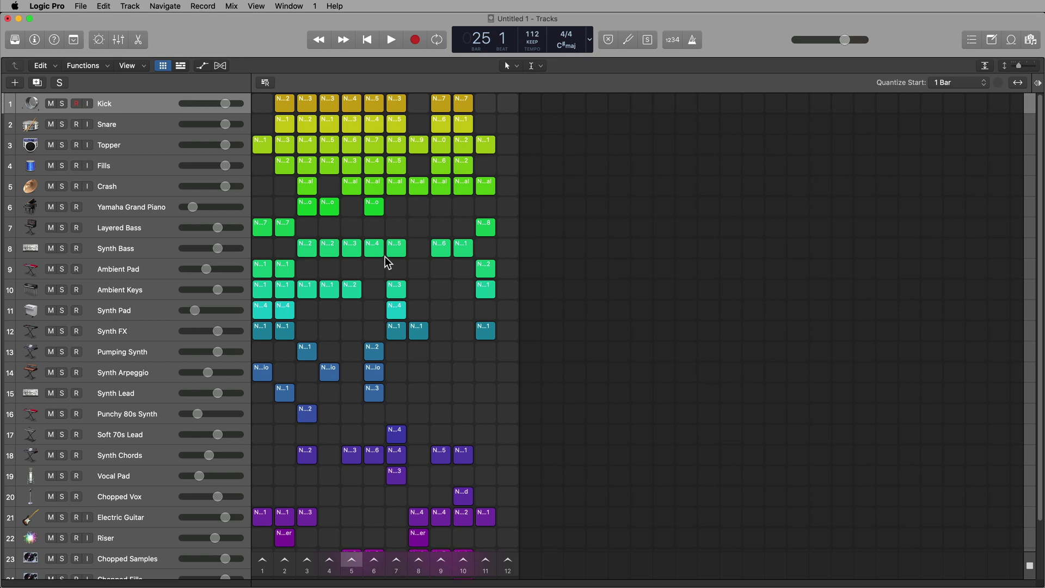
View the Live Loops grid alongside the arrangement, and return to showing only the Tracks area.
key("alt+b")
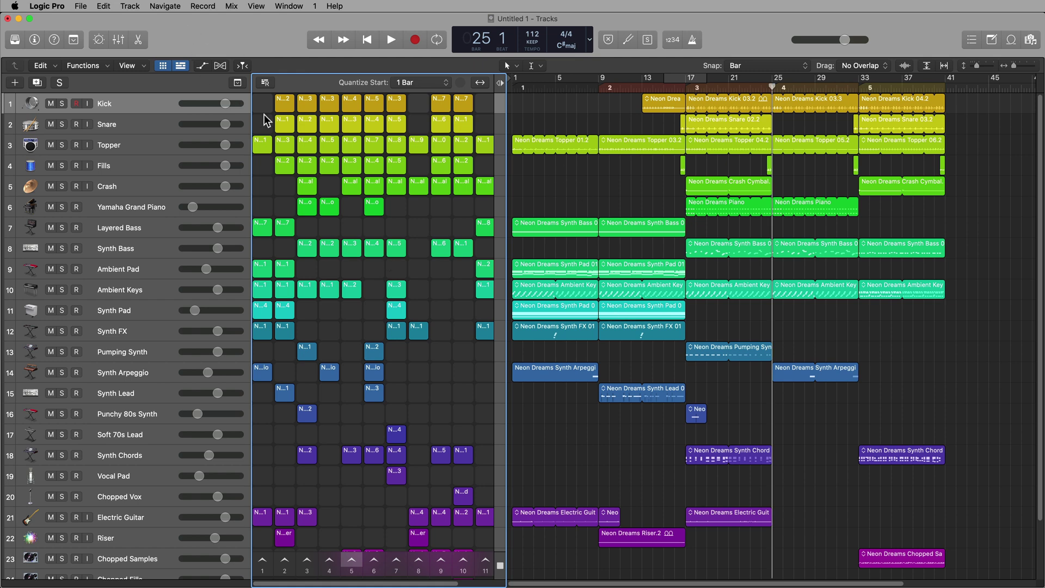
key("alt+b")
key("alt+b")
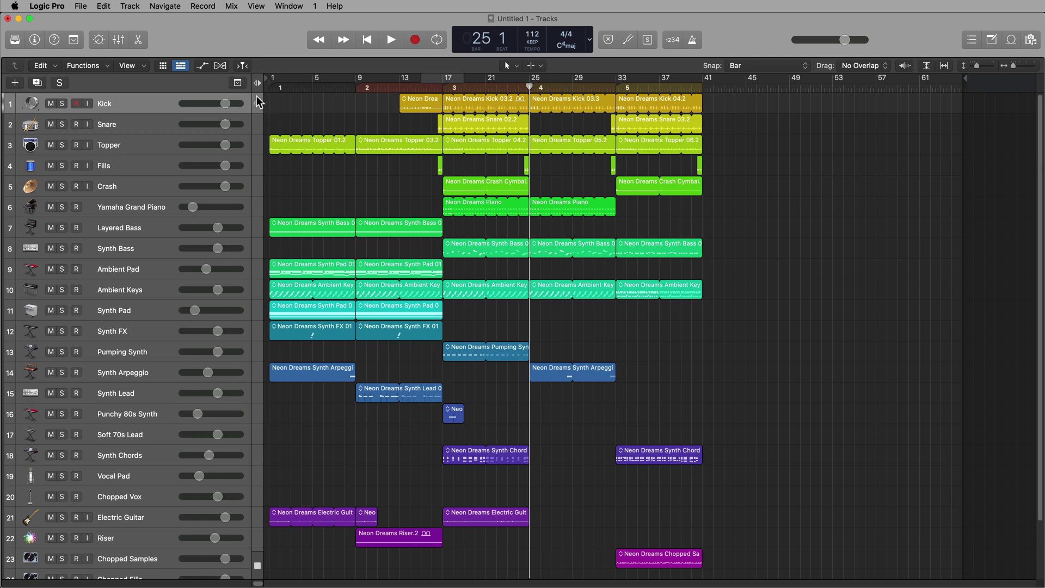
Show the global tracks and rename the first two markers Intro 1 and Intro 2.
left_click(238, 84)
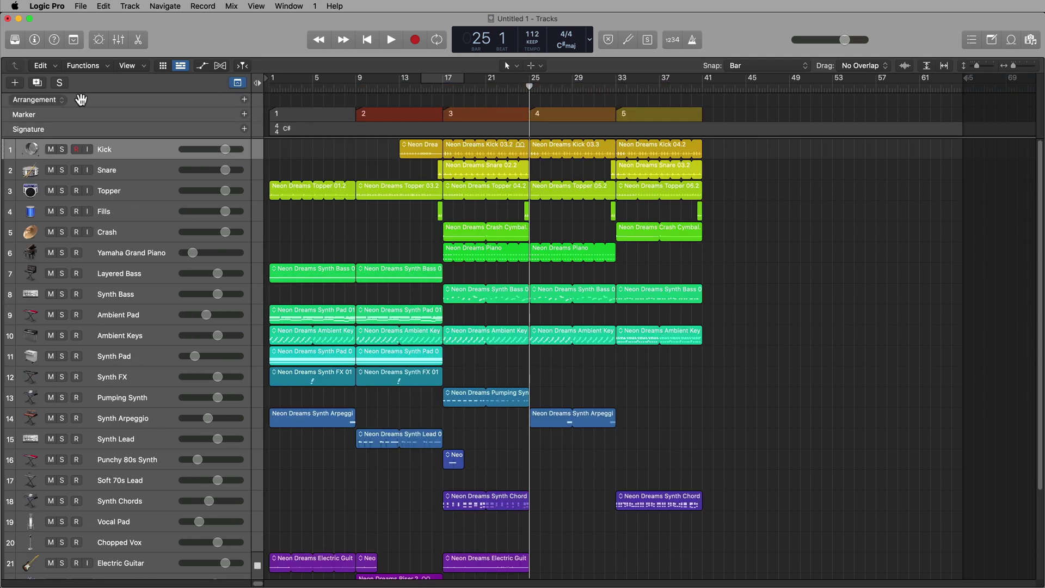
left_click(237, 85)
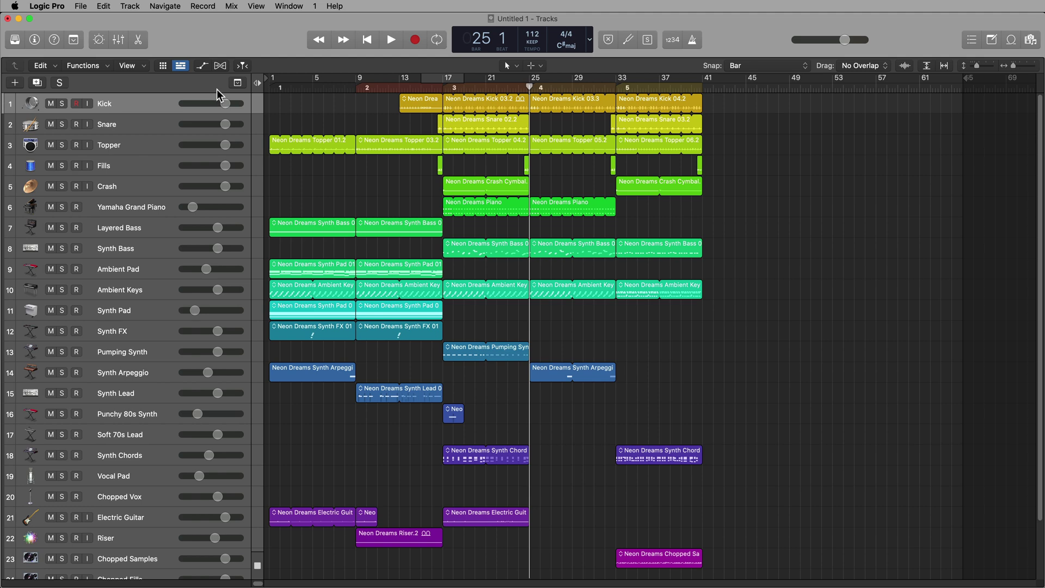
left_click(237, 83)
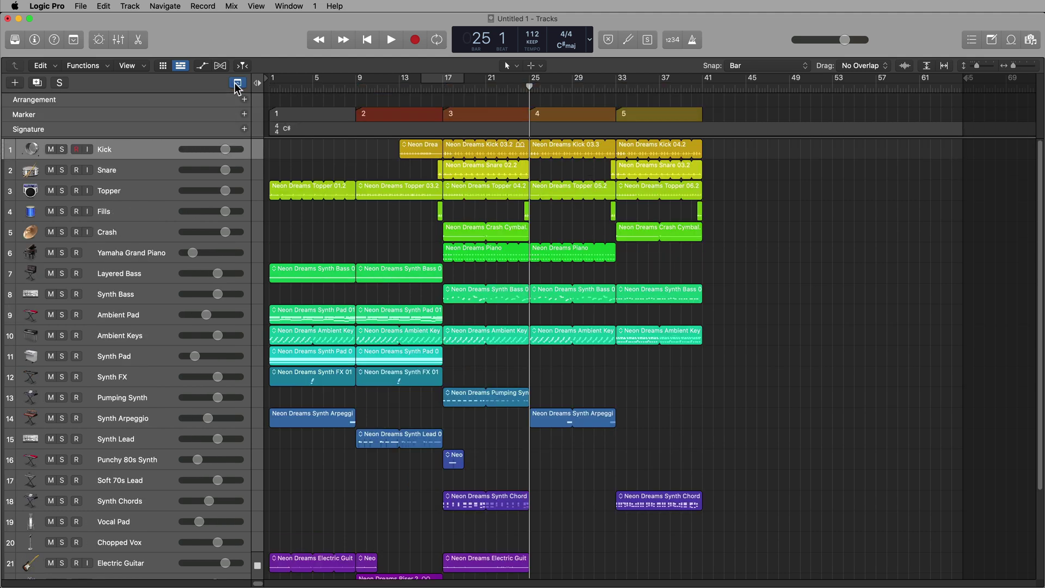
double_click(286, 114)
type("Intro 1")
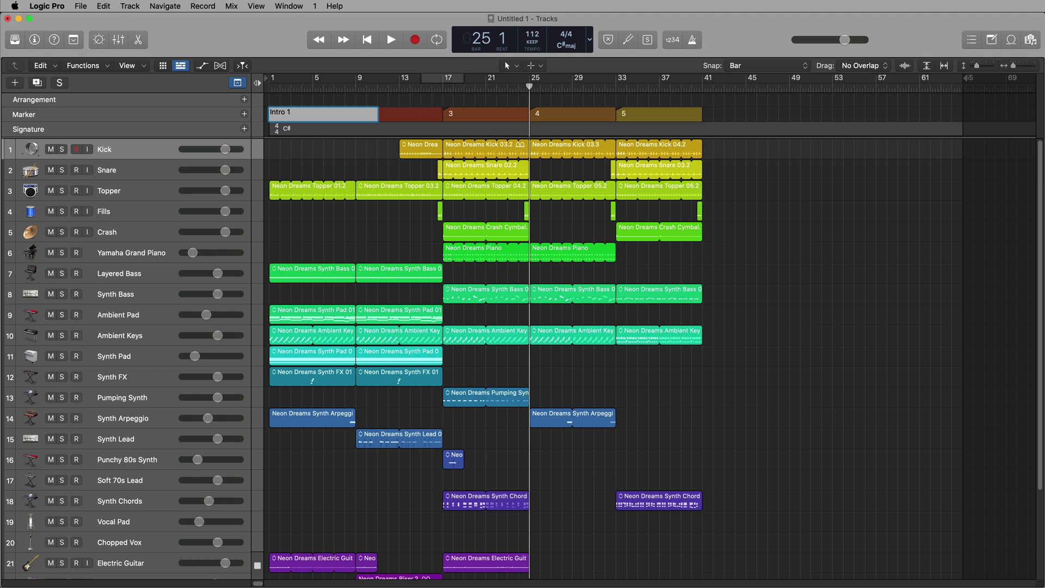
key("Tab")
type("Intro 2")
key("Tab")
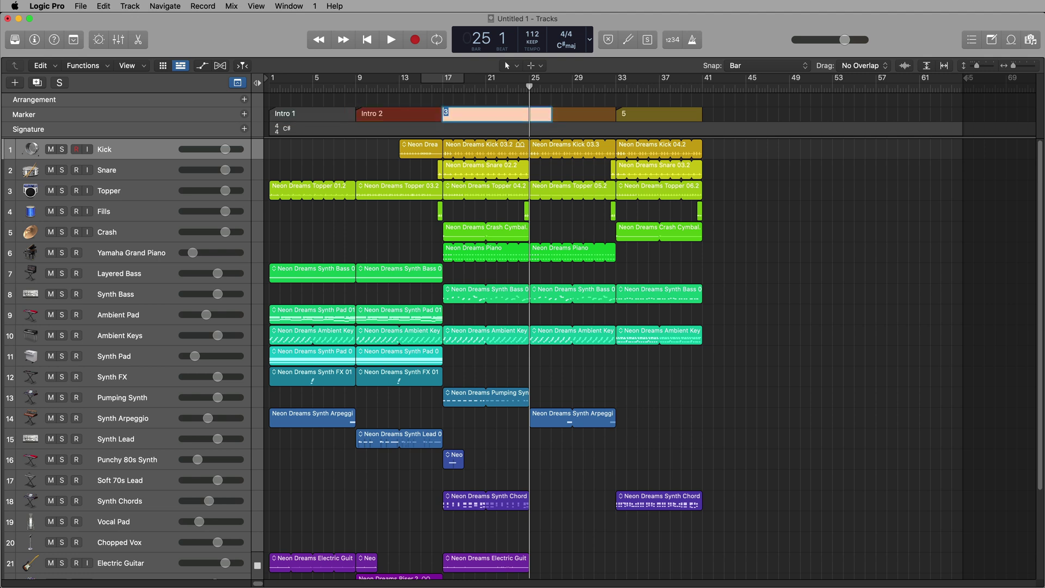
Rename the third, fourth and fifth markers Instrumental Bridge, Verse and Chorus.
type("Instrumental Bridge")
key("Tab")
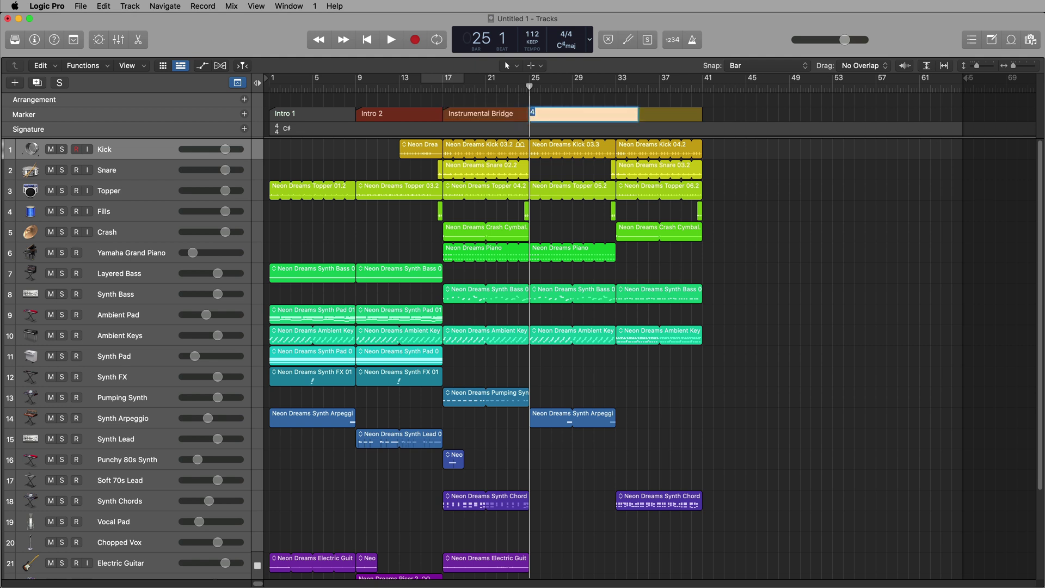
type("Verse")
key("Tab")
type("Chorus")
key("Return")
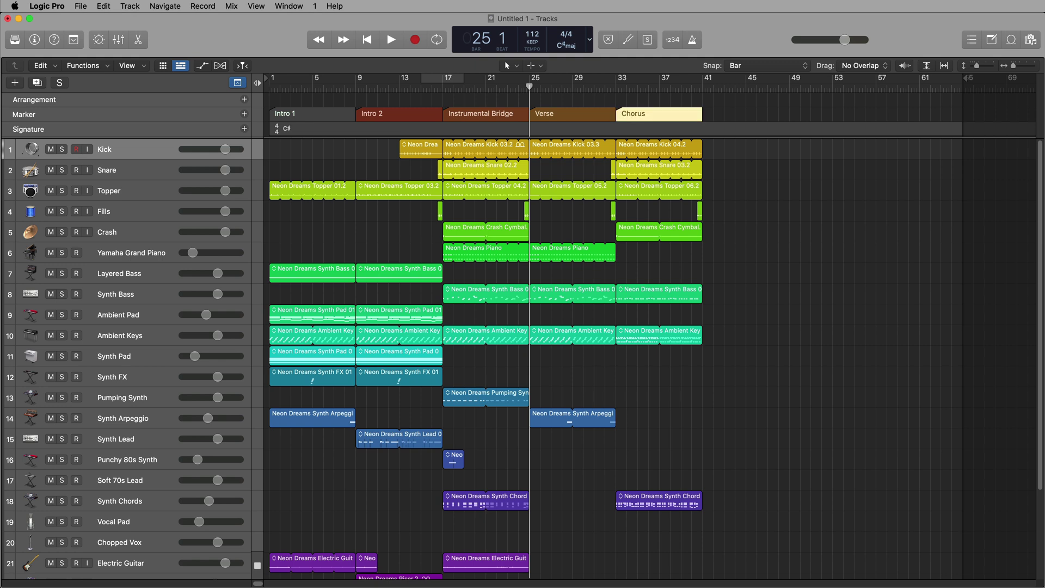
Fit all tracks vertically in the window and highlight the regions from Instrumental Bridge through Chorus, clearing the selection again.
left_click(729, 365)
key("super+Up")
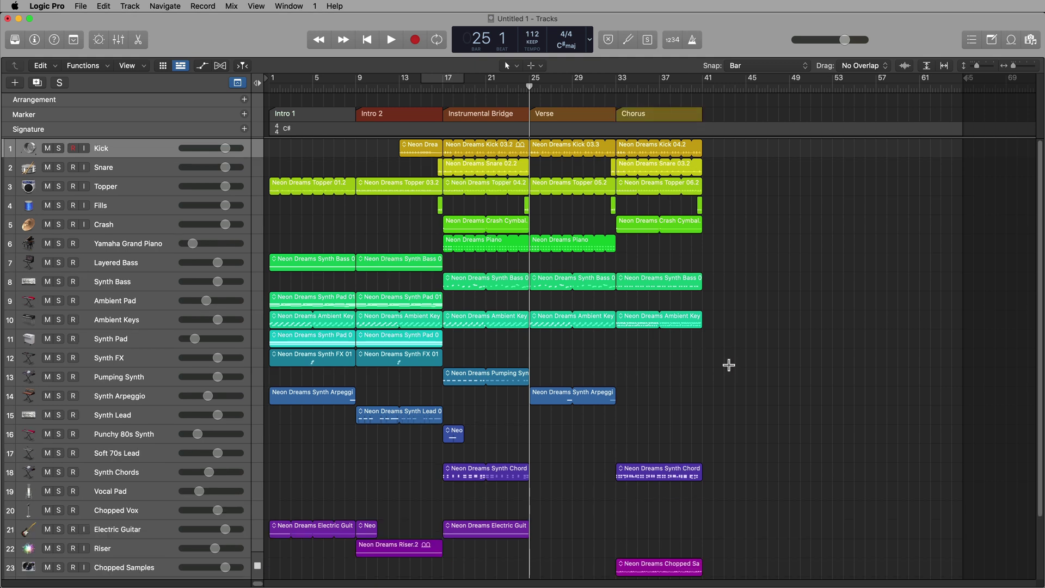
key("super+Up")
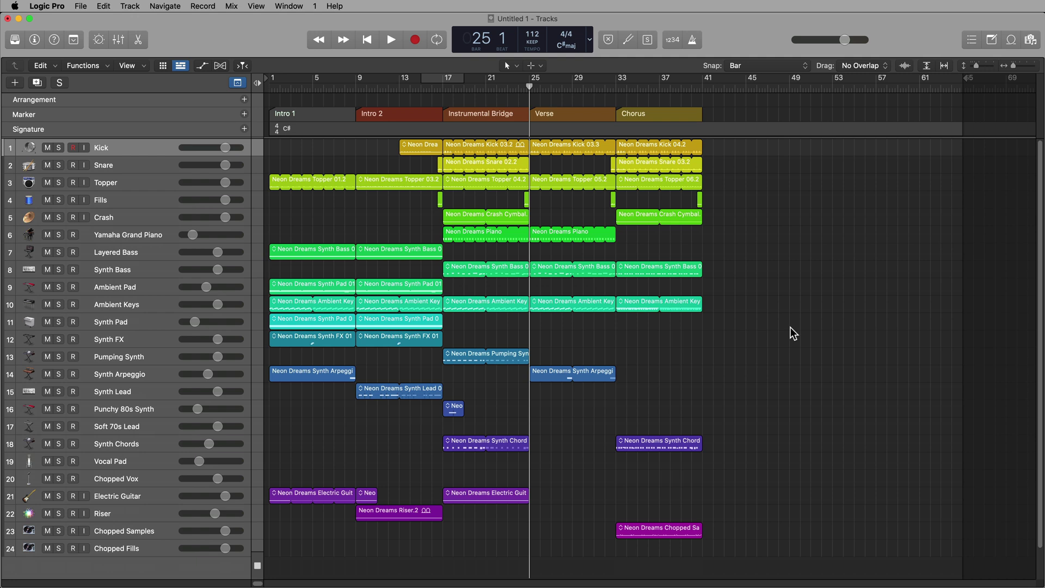
left_click_drag(763, 148, 462, 563)
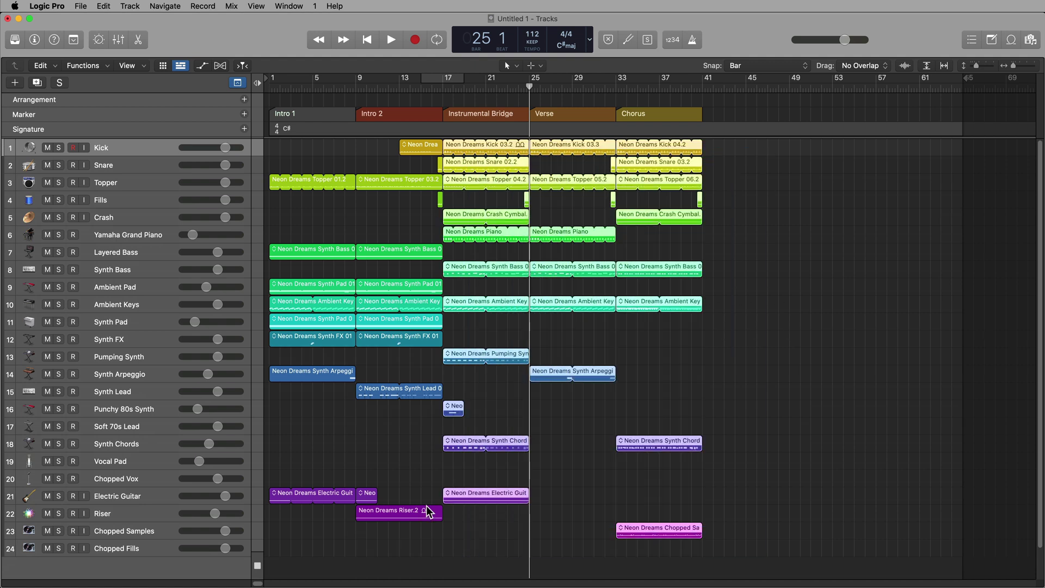
left_click(799, 321)
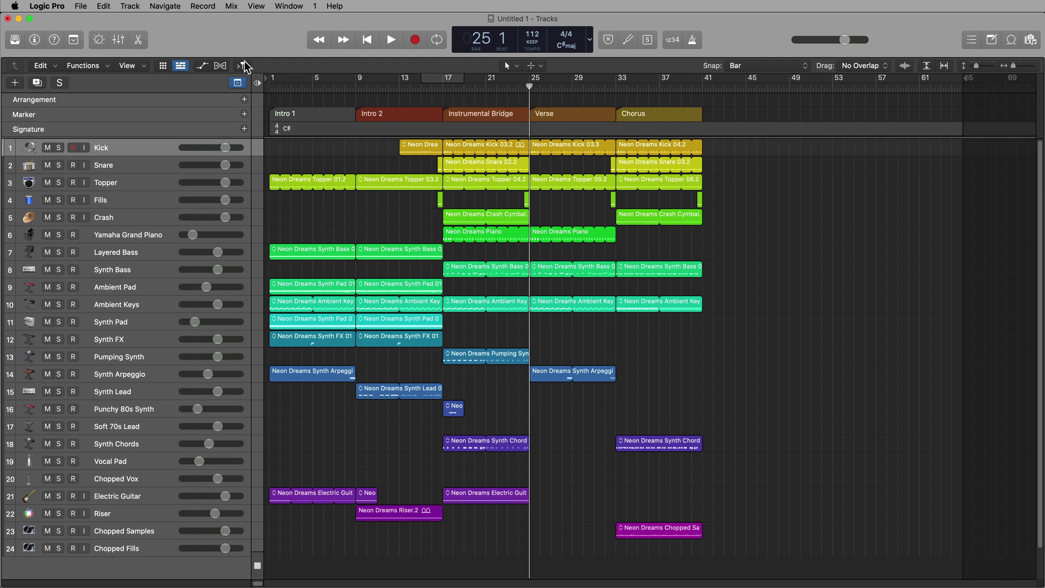
left_click(47, 66)
mouse_move(87, 367)
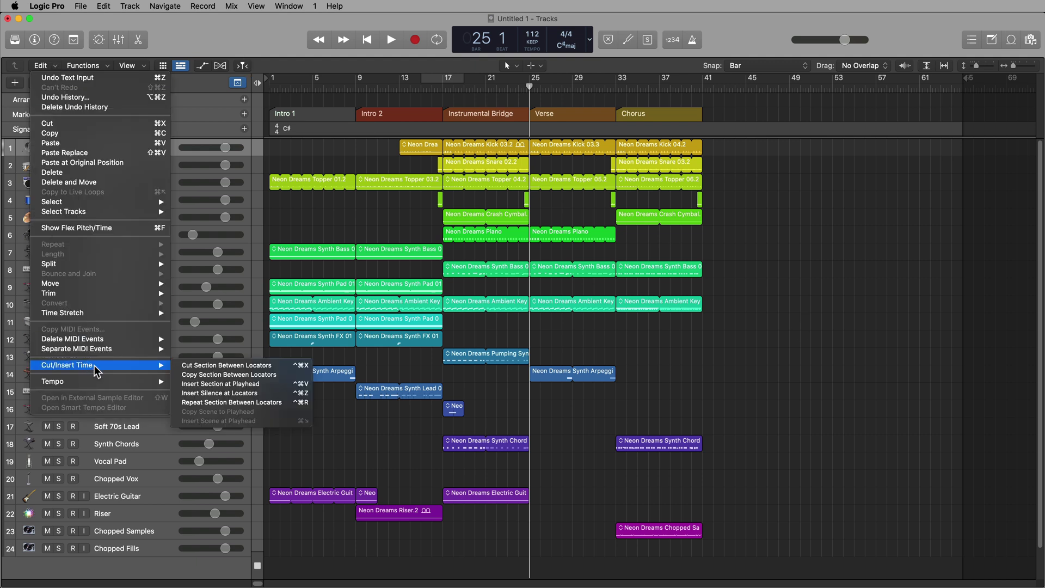
left_click(240, 375)
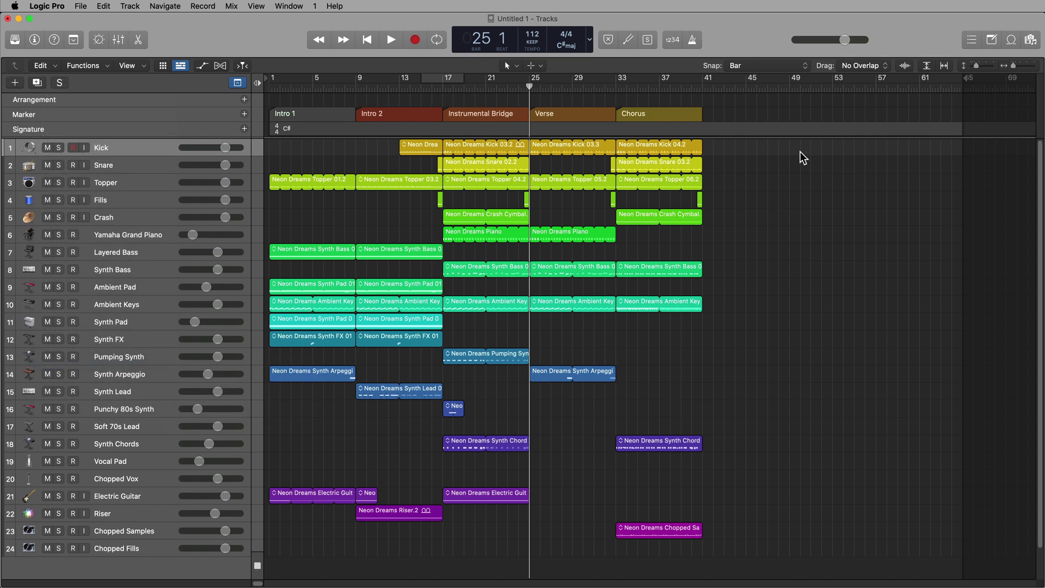
With snapping set to Bar, set the cycle range to bars 17 through 41 and copy the section between the locators.
left_click(761, 66)
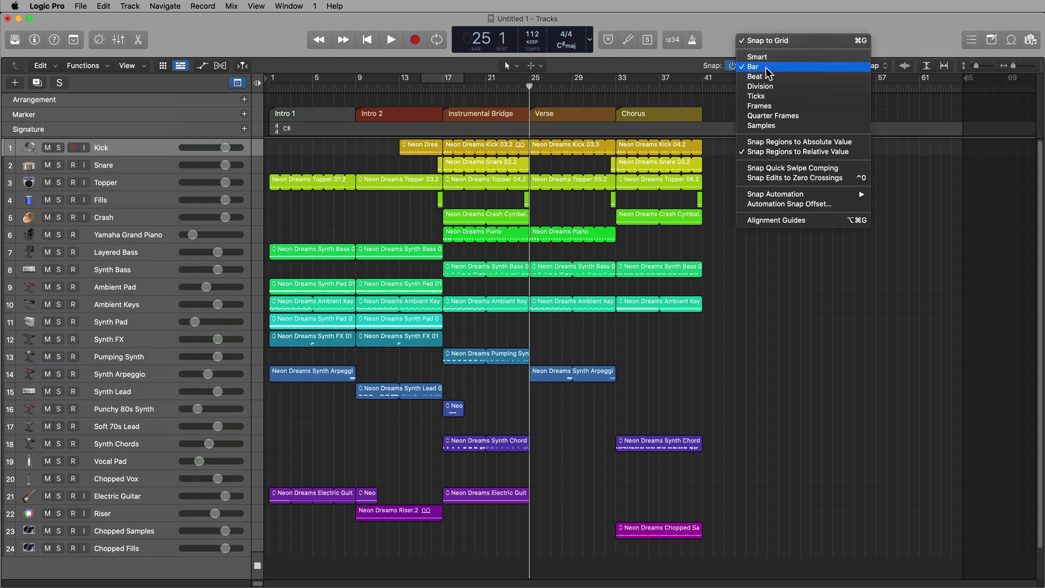
left_click(768, 67)
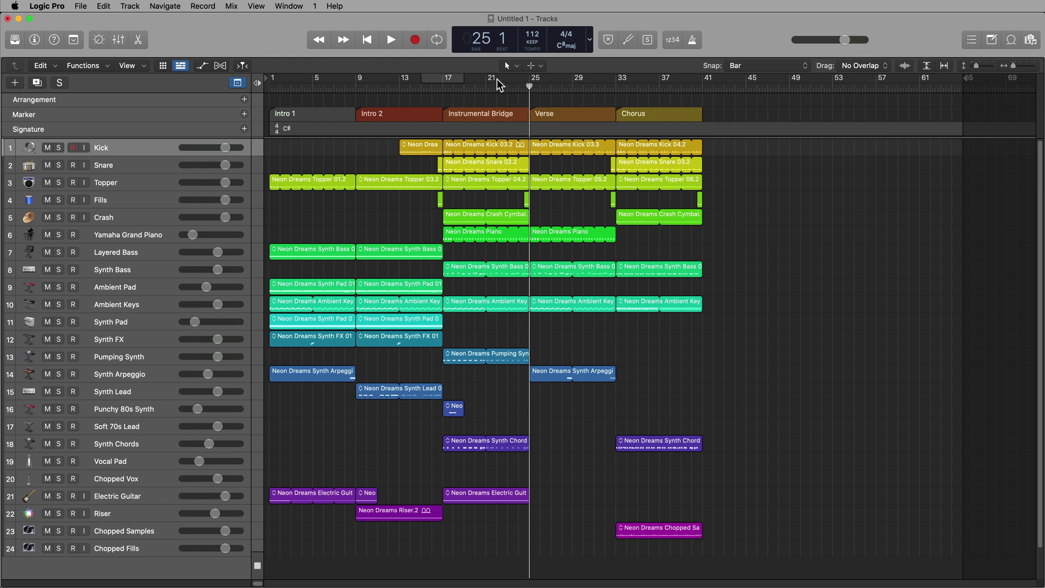
mouse_move(443, 76)
left_mouse_down()
mouse_move(716, 97)
mouse_move(706, 97)
left_mouse_up()
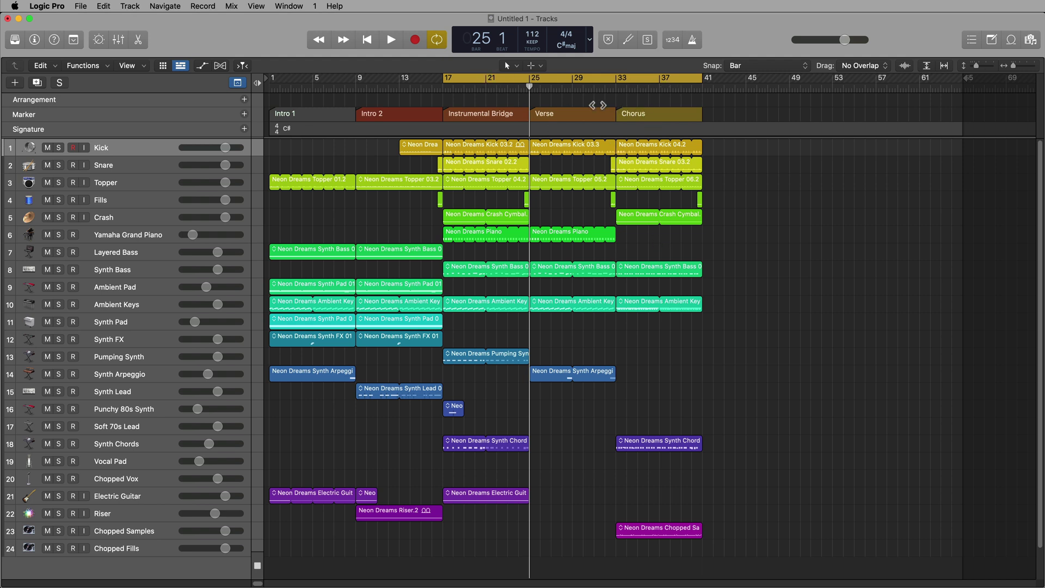
left_click(53, 66)
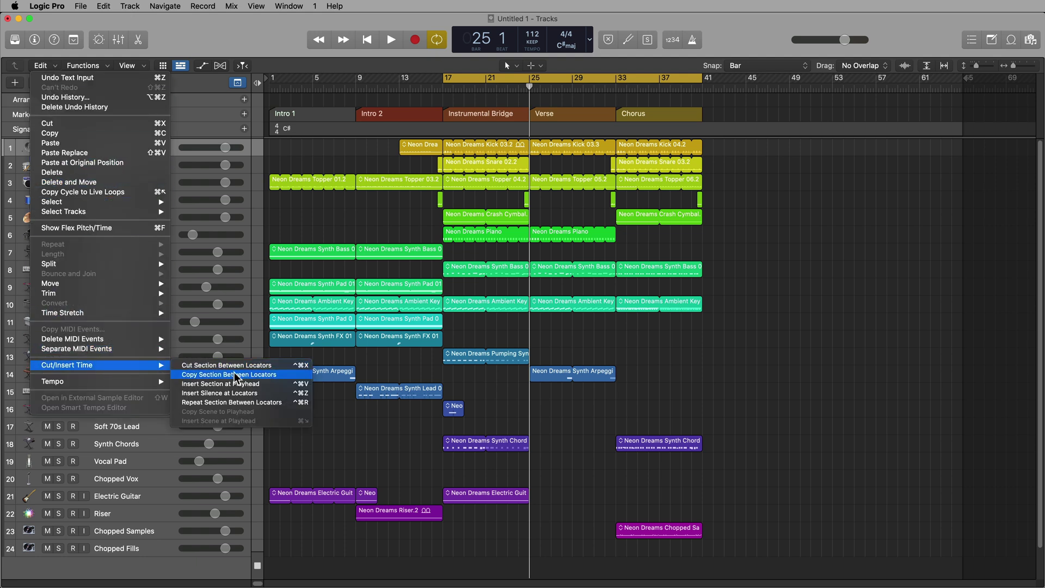
left_click(283, 381)
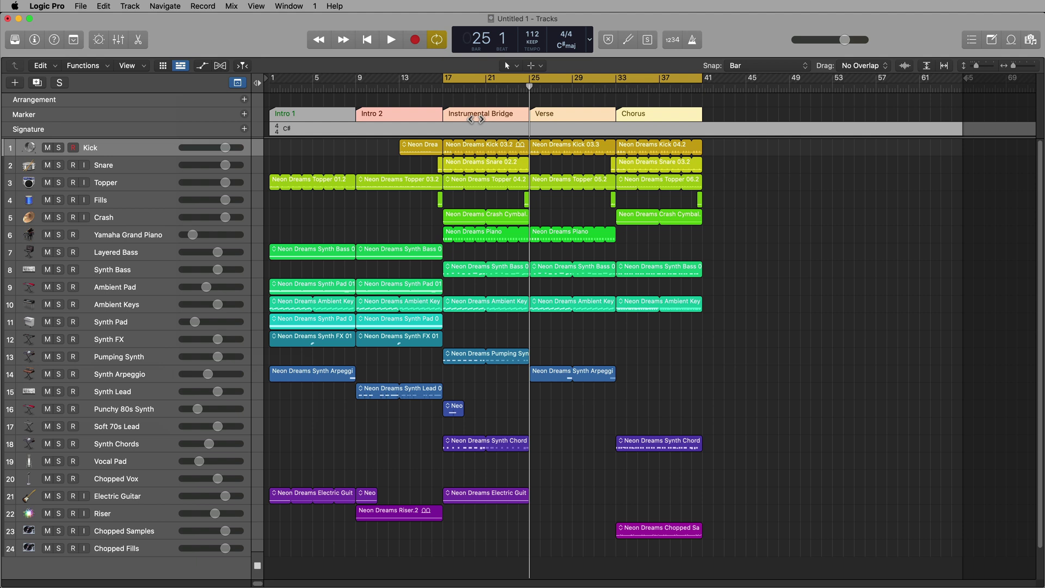
left_click(775, 340)
Turn cycling off and insert the copied section with the playhead at bar 41.
left_click_drag(701, 87, 703, 166)
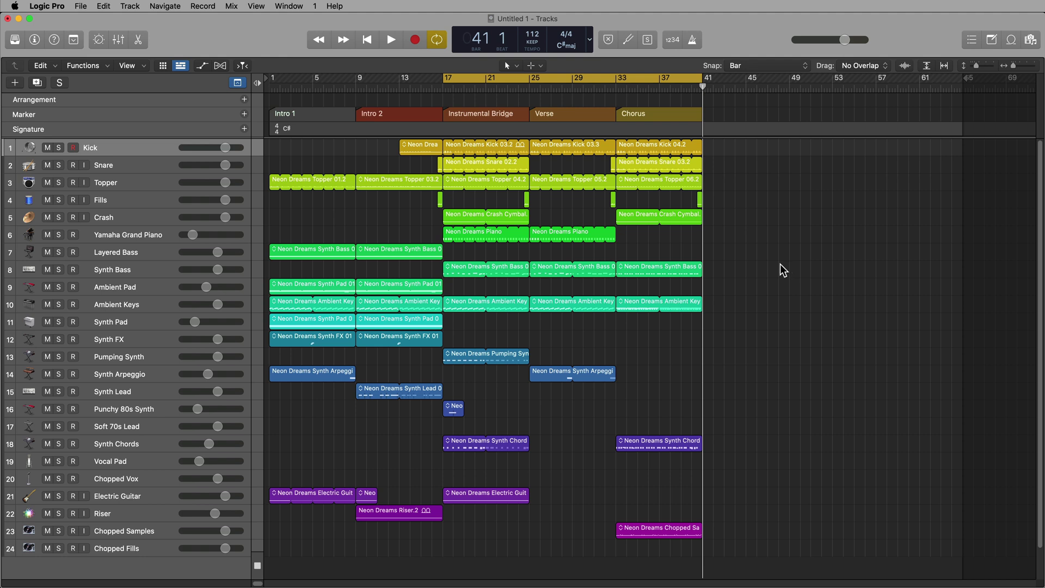
key("c")
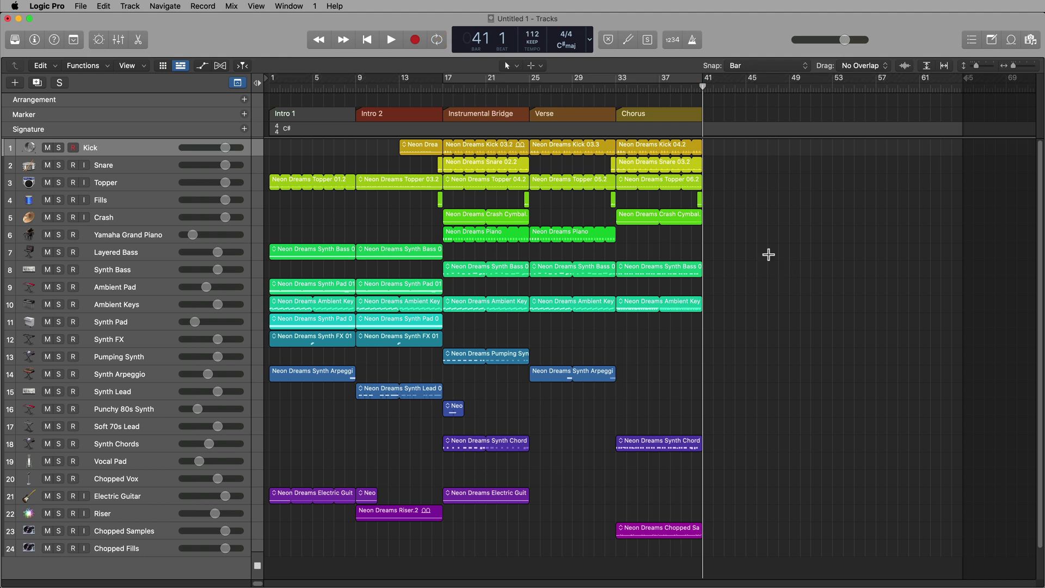
key("super+r")
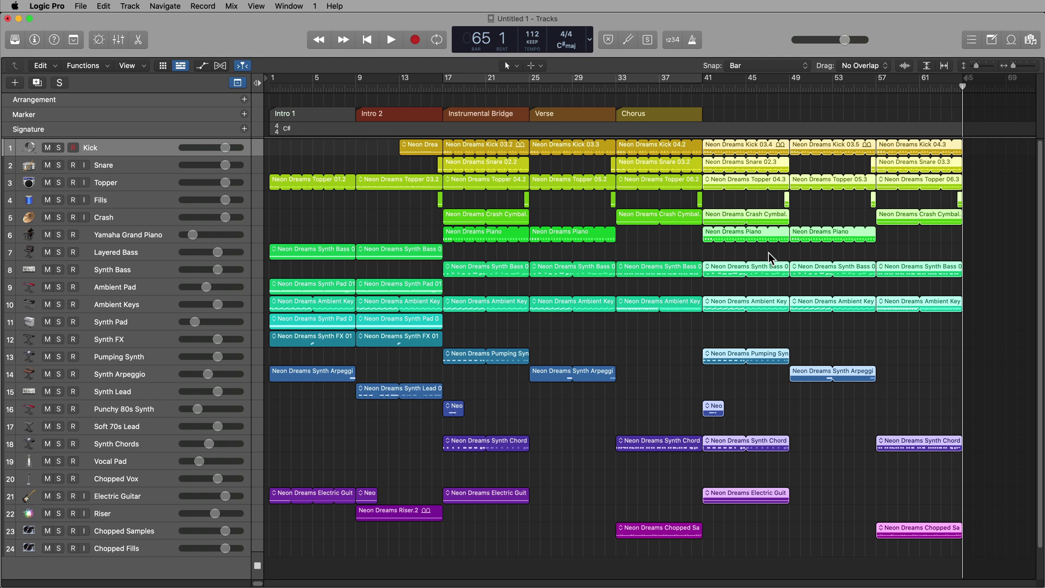
Duplicate the Chorus, Verse and Instrumental Bridge markers to bars 57, 49 and 41 above the repeated regions.
mouse_move(641, 114)
left_mouse_down("alt")
mouse_move(879, 115)
mouse_move(892, 125)
left_mouse_up("alt")
mouse_move(598, 118)
left_mouse_down("alt")
mouse_move(836, 117)
mouse_move(857, 131)
left_mouse_up("alt")
left_click_drag(506, 114, 707, 116, "alt")
left_click(987, 283)
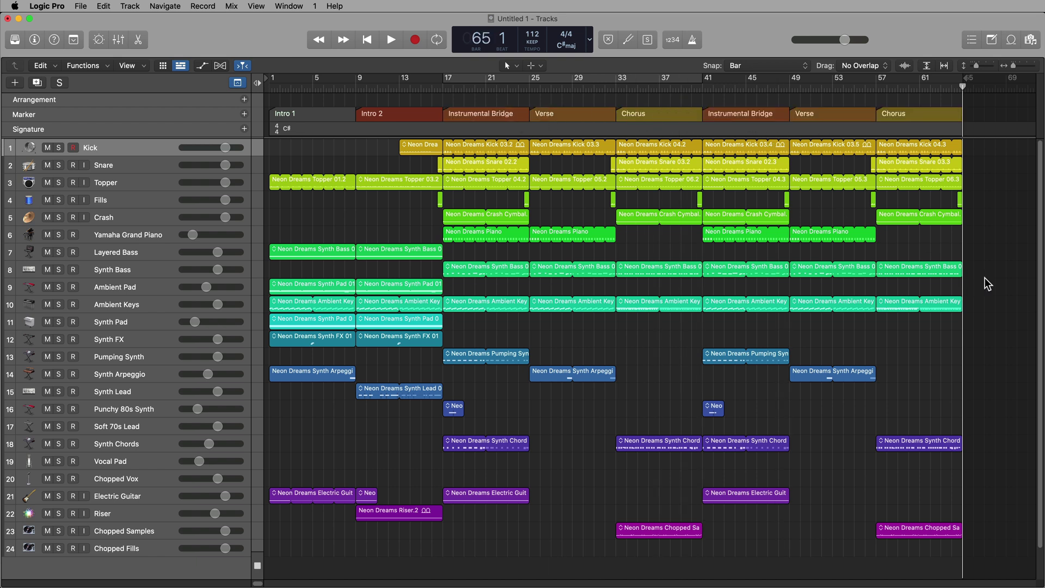
Turn cycling on and shorten the cycle range to bars 17 through 25, covering the first Instrumental Bridge.
left_click(689, 87)
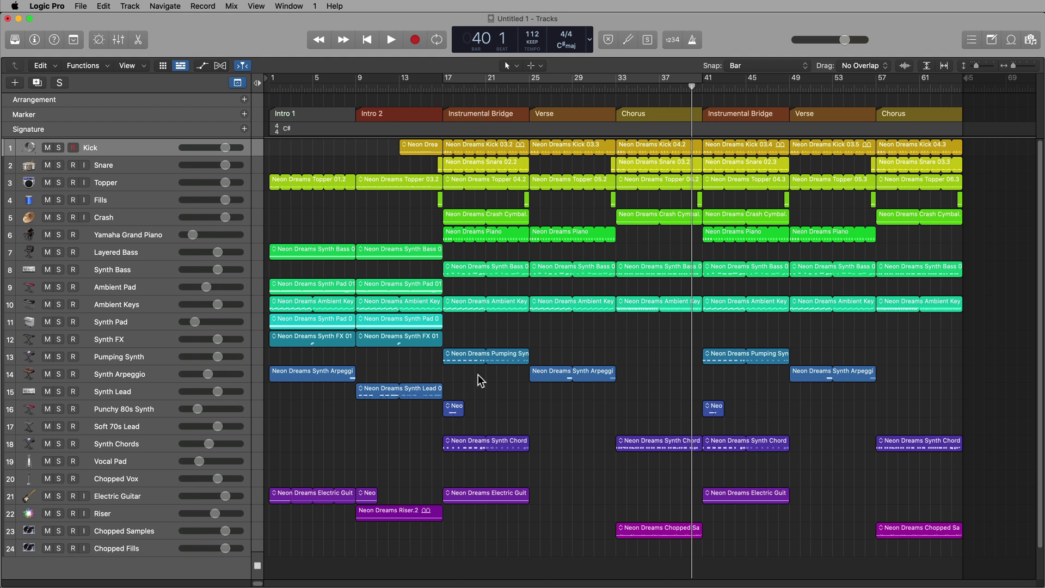
left_click(418, 111)
left_click(583, 112)
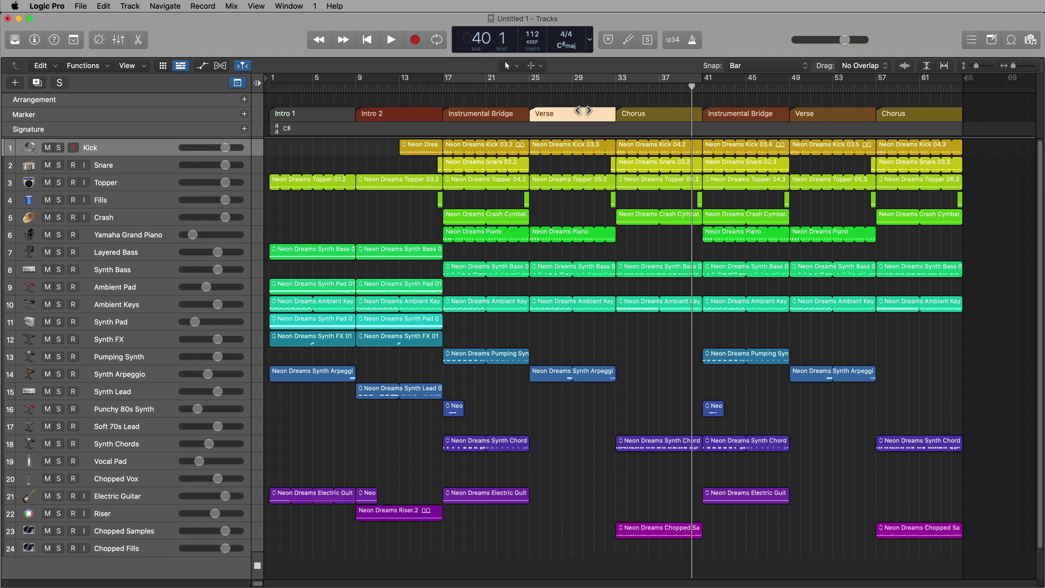
left_click(520, 78)
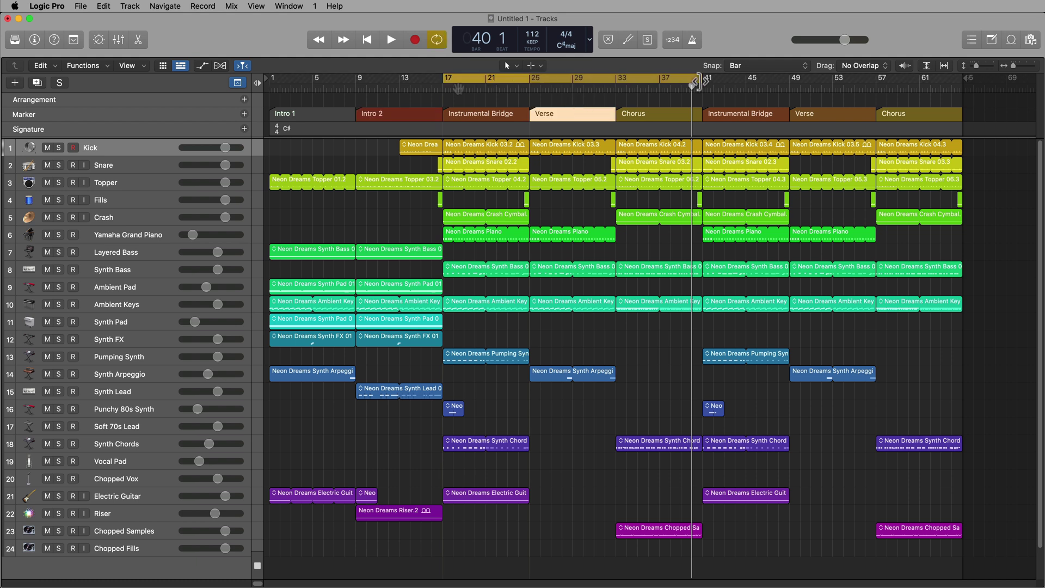
left_click_drag(699, 81, 529, 82)
left_click(581, 335)
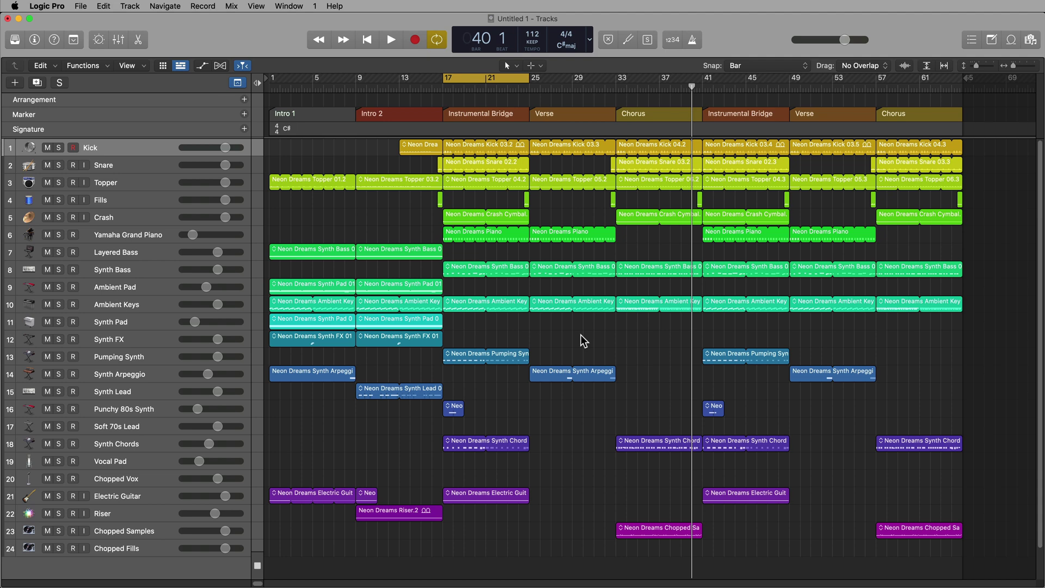
Cut the first Instrumental Bridge section between the locators, closing the gap, and turn cycling off.
left_click(51, 65)
mouse_move(92, 364)
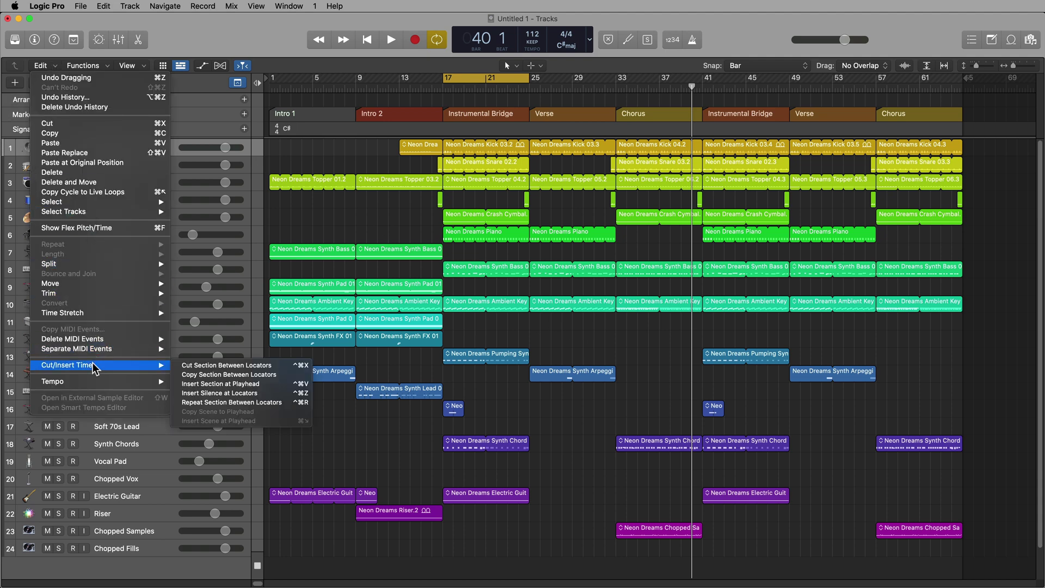
left_click(180, 364)
left_click(518, 331)
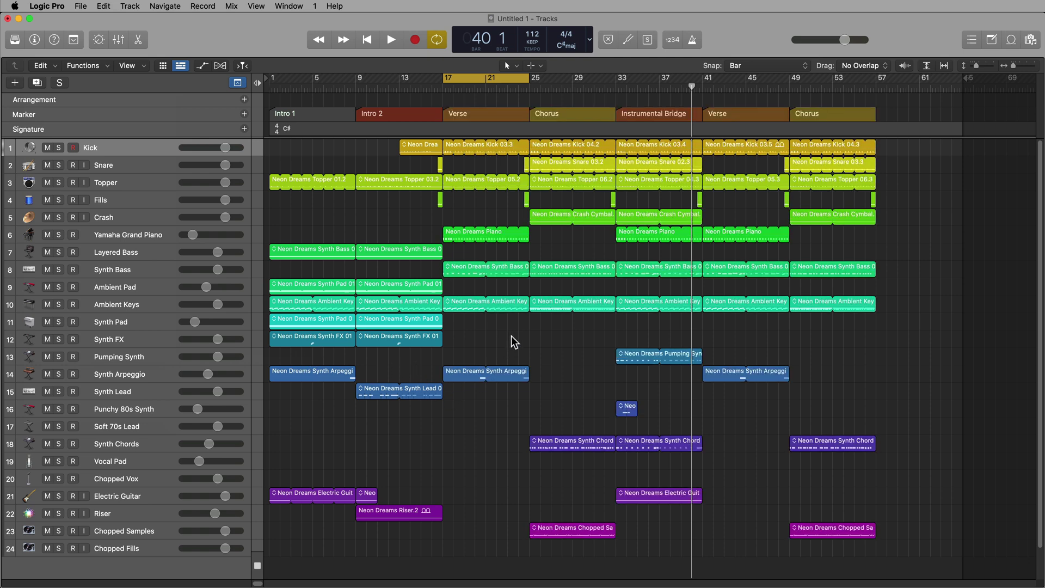
key("c")
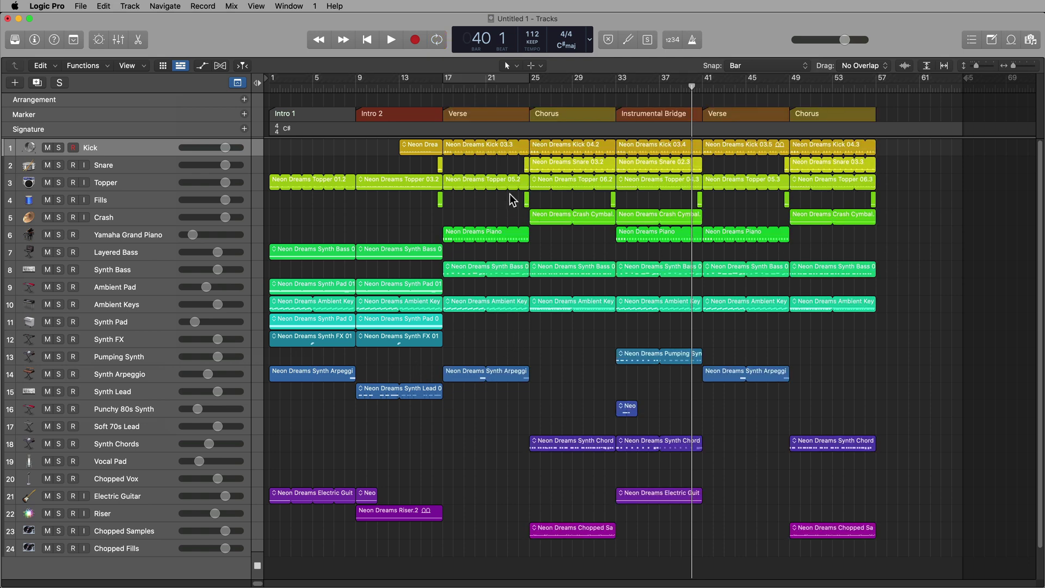
Move the playhead to bar 57 and paste the cut Instrumental Bridge regions there.
left_click_drag(861, 91, 876, 90)
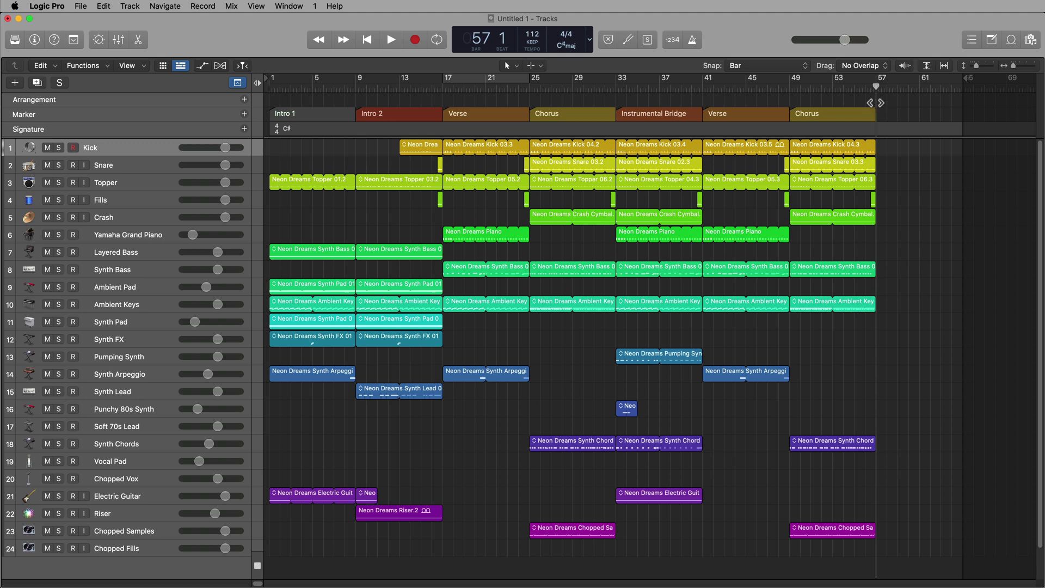
key("super+v")
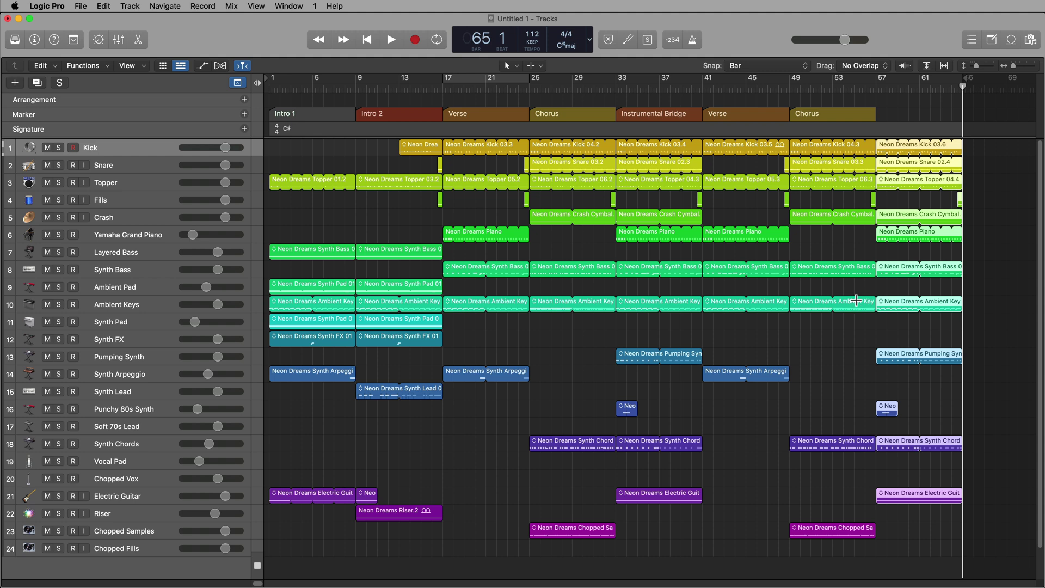
Undo the paste at bar 57 and the cut of the first Instrumental Bridge section.
key("super+z")
key("super+z")
left_click(671, 331)
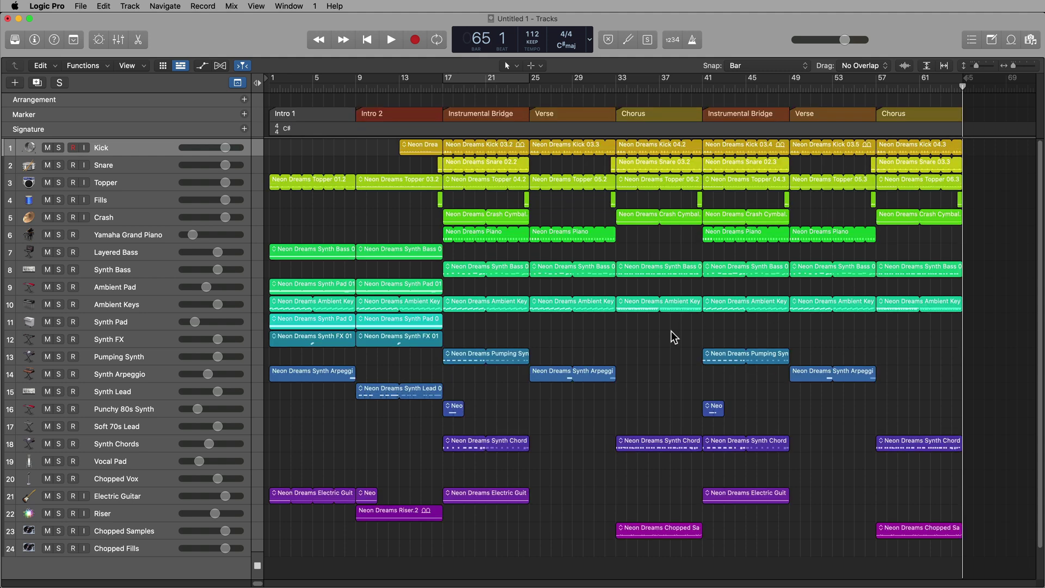
left_click(52, 67)
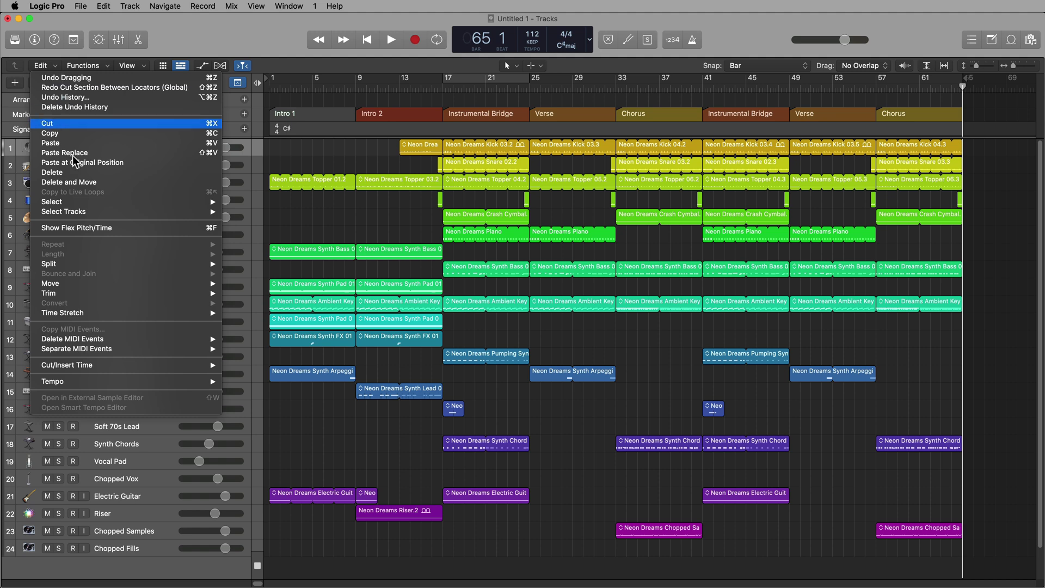
mouse_move(118, 367)
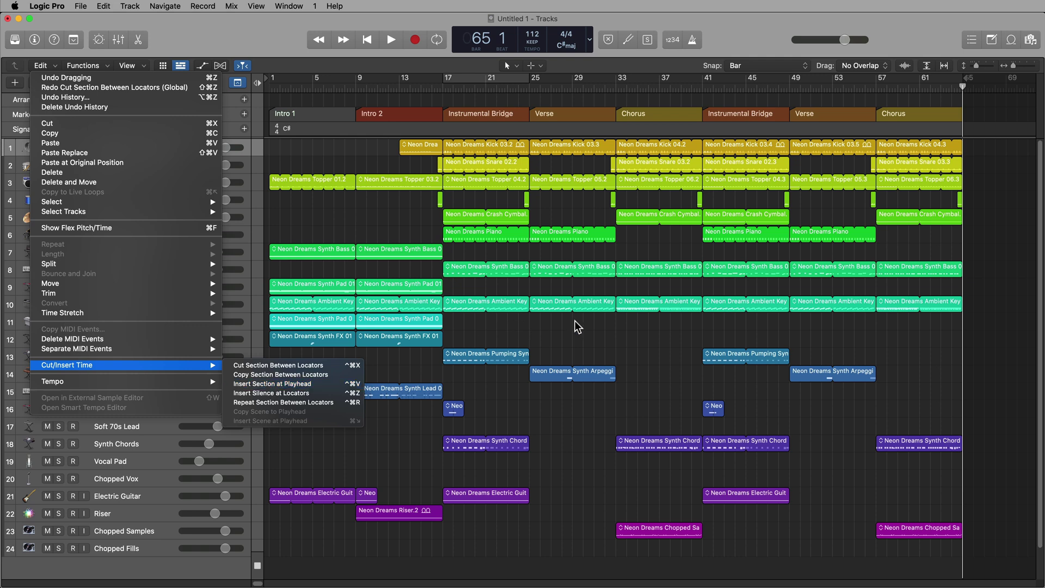
left_click(589, 330)
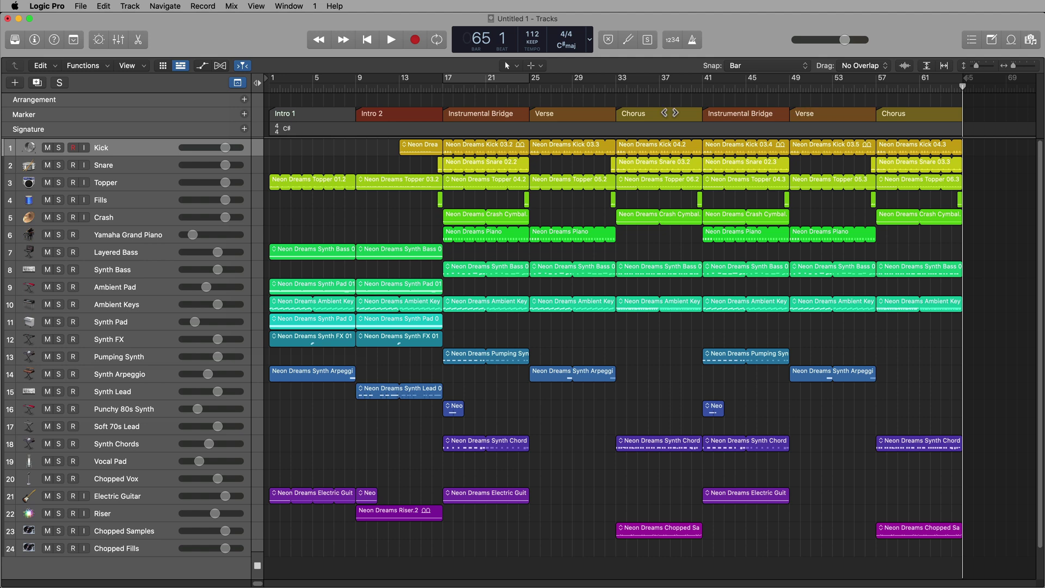
Set the cycle range to bars 25 through 33 over the first Verse, copy that section between the locators and turn cycling off.
left_click(572, 112)
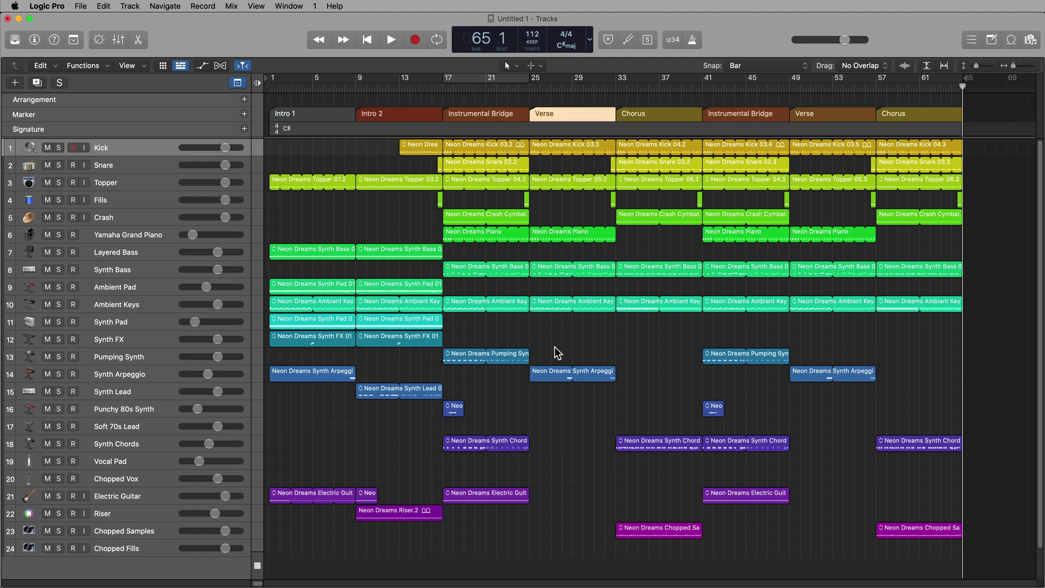
left_click_drag(534, 79, 615, 94)
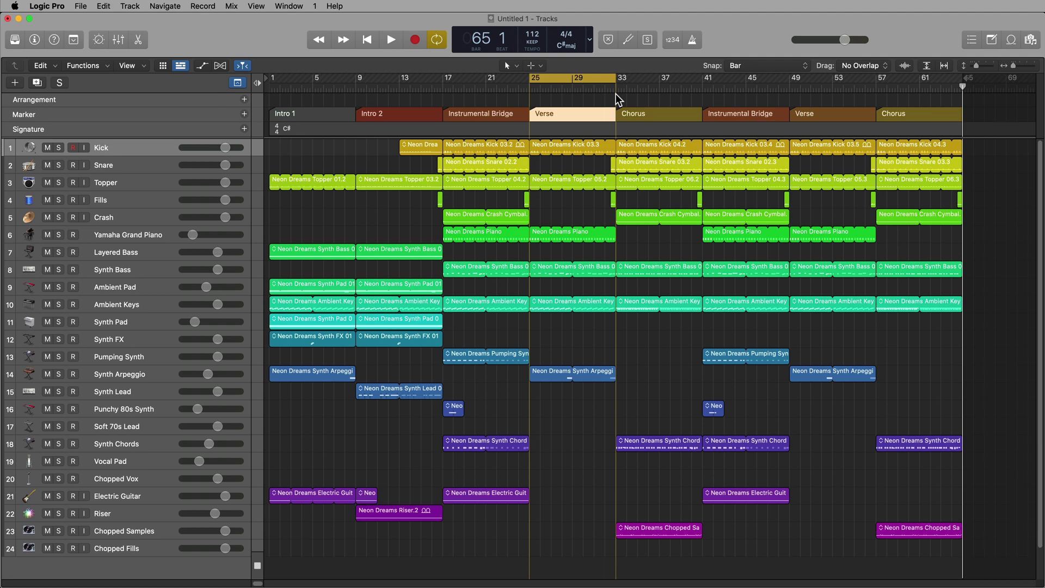
left_click(587, 344)
left_click(47, 66)
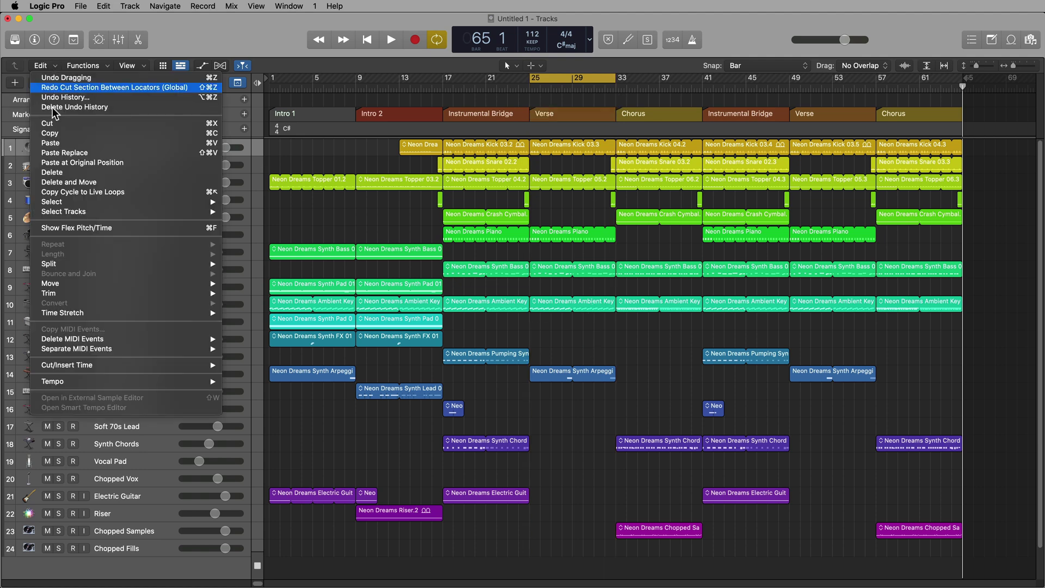
mouse_move(170, 366)
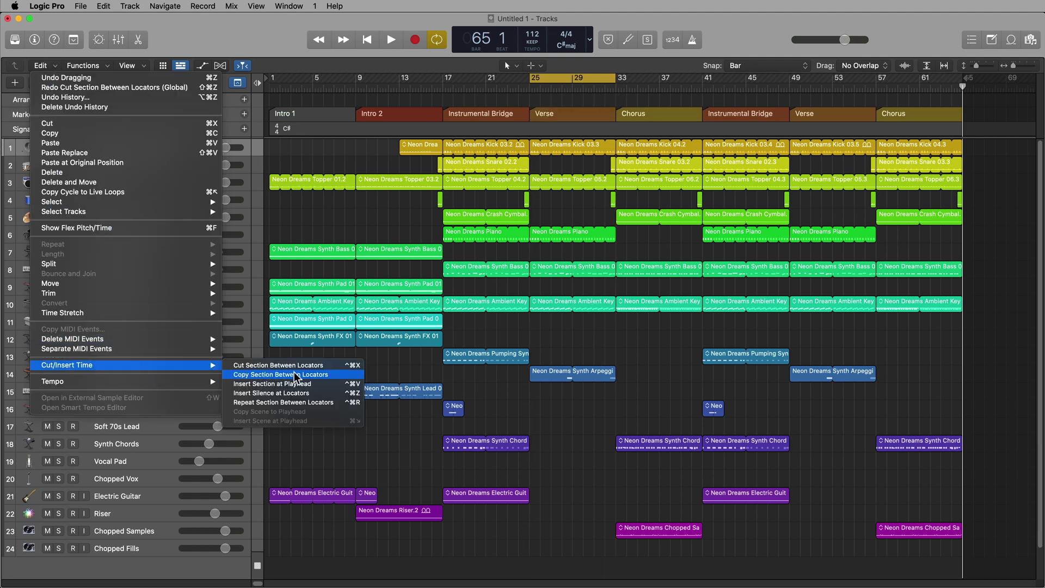
left_click(338, 375)
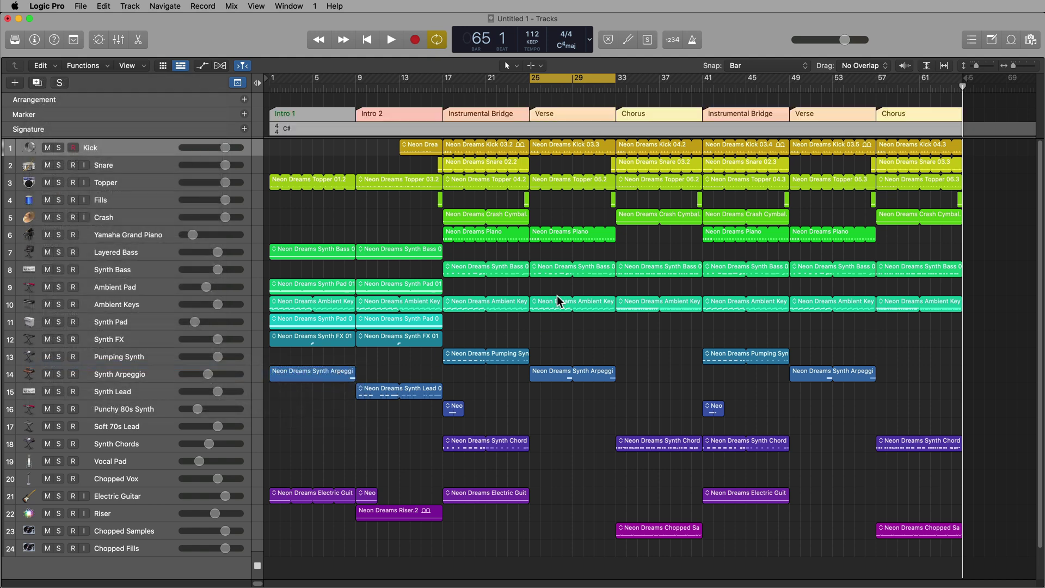
key("c")
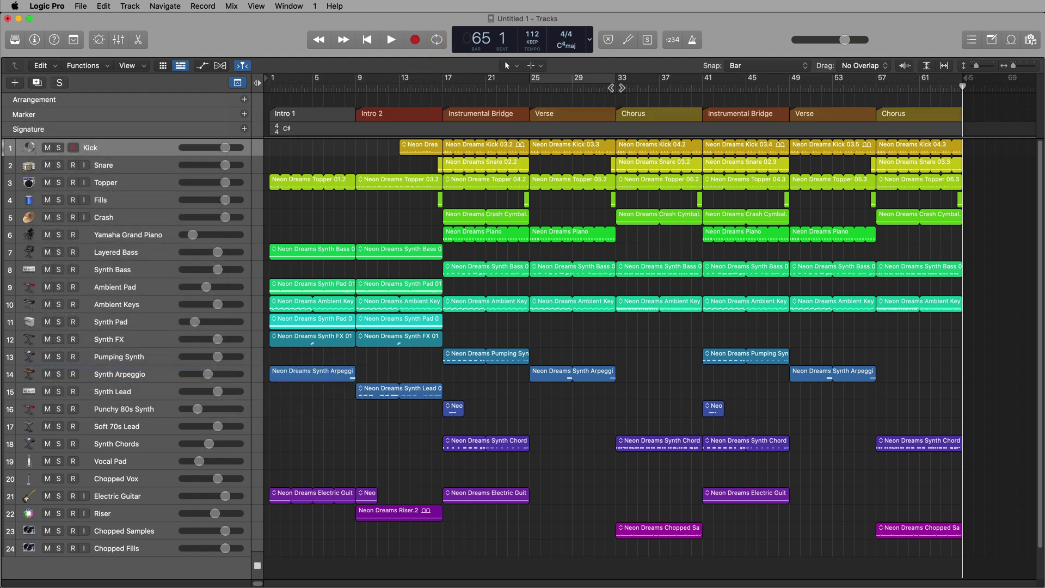
Insert the copied Verse section with the playhead at bar 33, before the first Chorus.
left_click(614, 98)
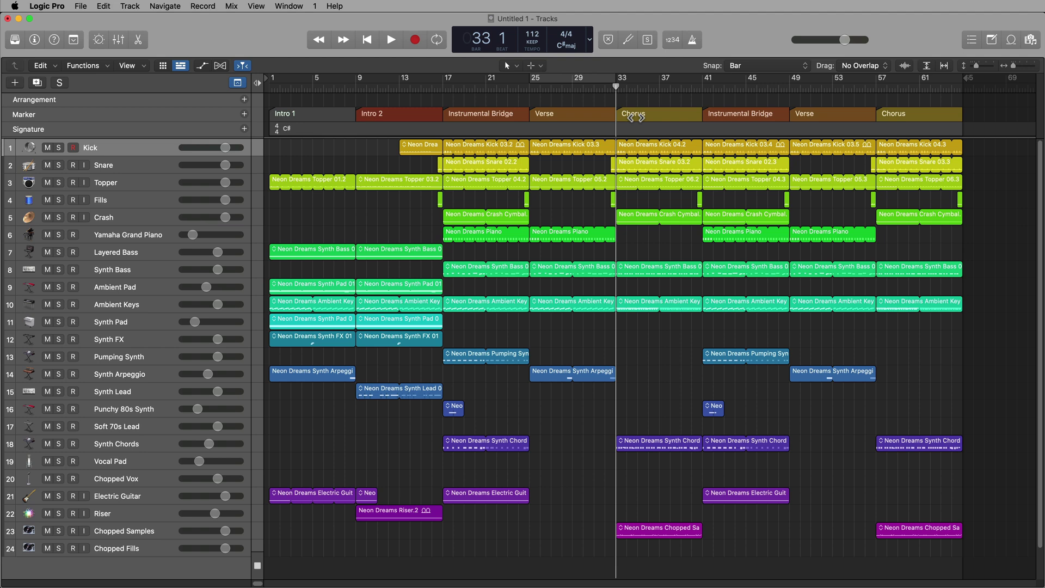
left_click(41, 65)
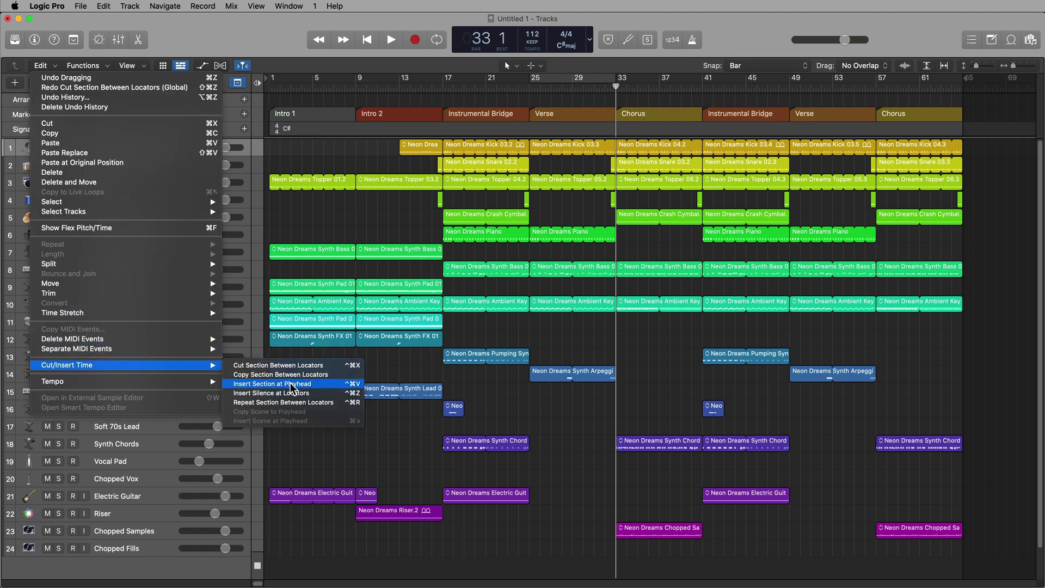
left_click(318, 384)
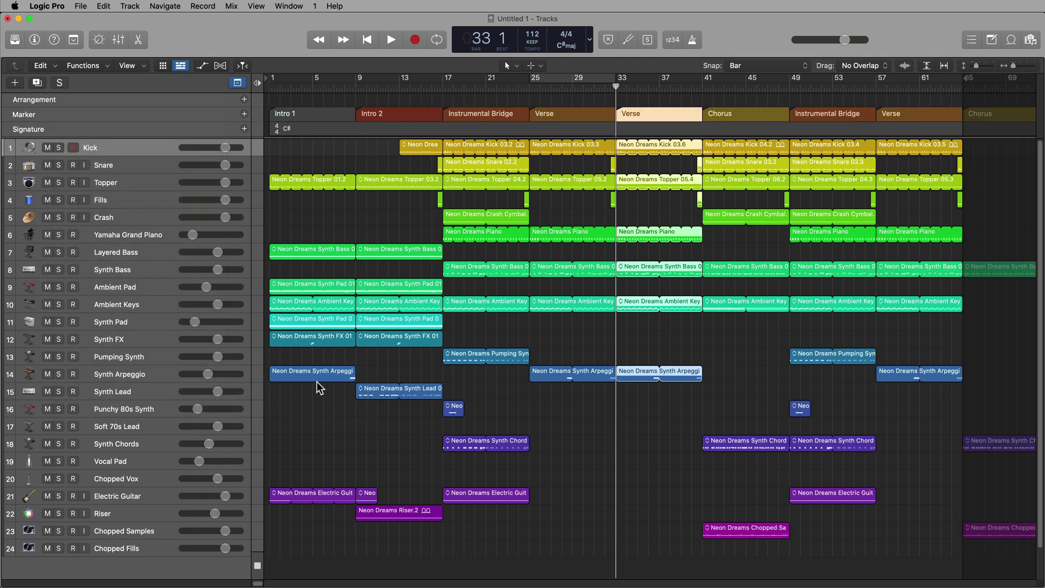
left_click(564, 476)
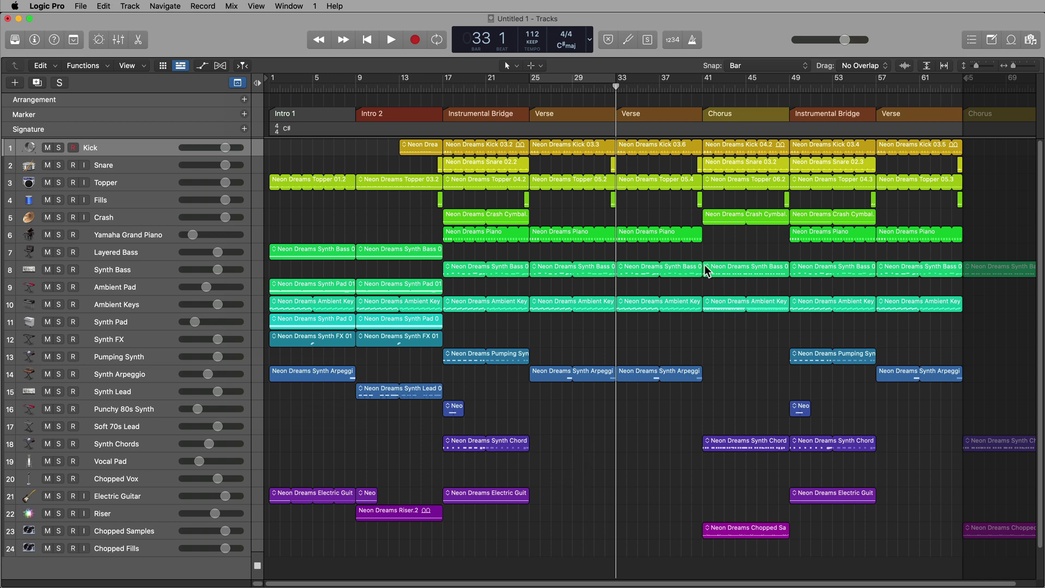
Extend the project end beyond the last Chorus and check the rest of the arrangement.
scroll(706, 271, "right", 2)
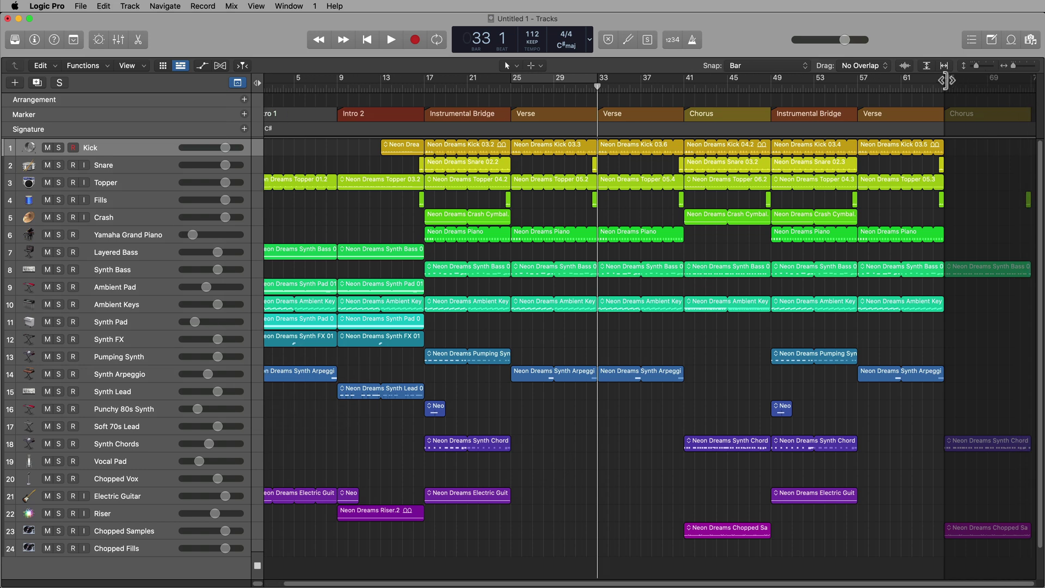
mouse_move(946, 80)
left_mouse_down()
mouse_move(936, 96)
mouse_move(1044, 96)
left_mouse_up()
scroll(650, 327, "right", 5)
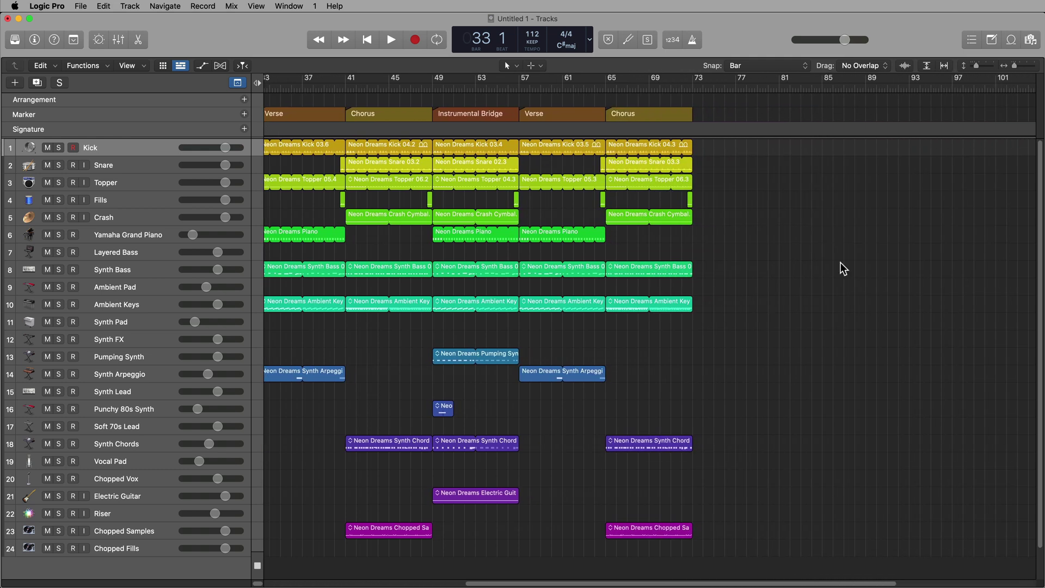
scroll(841, 263, "left", 15)
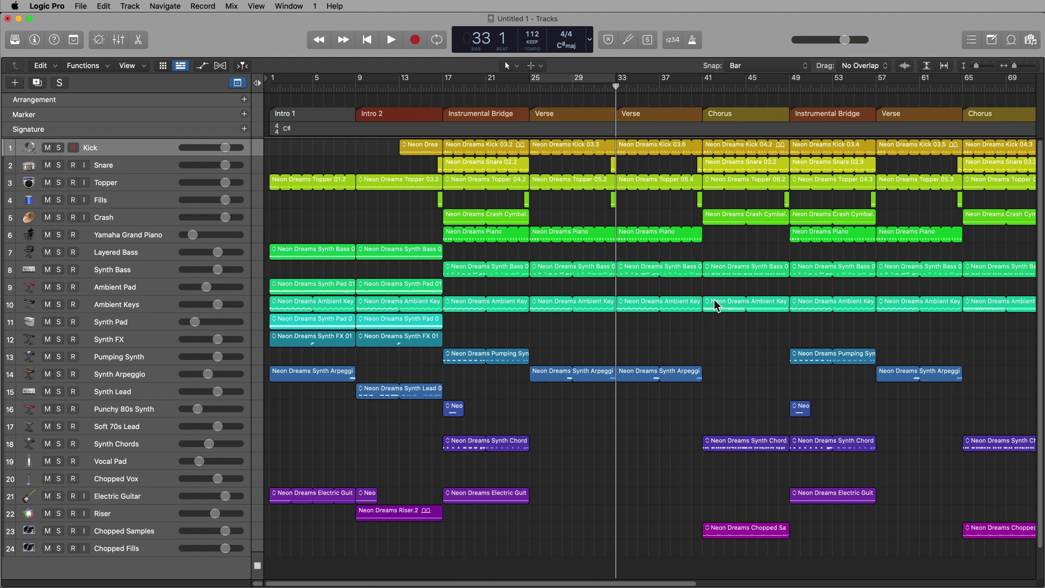
Undo the Verse insertion and manually move all regions and markers from the first Chorus onward so they start at bar 41.
key("super+z")
mouse_move(1002, 151)
left_mouse_down()
mouse_move(770, 353)
mouse_move(623, 534)
mouse_move(711, 537)
left_mouse_up()
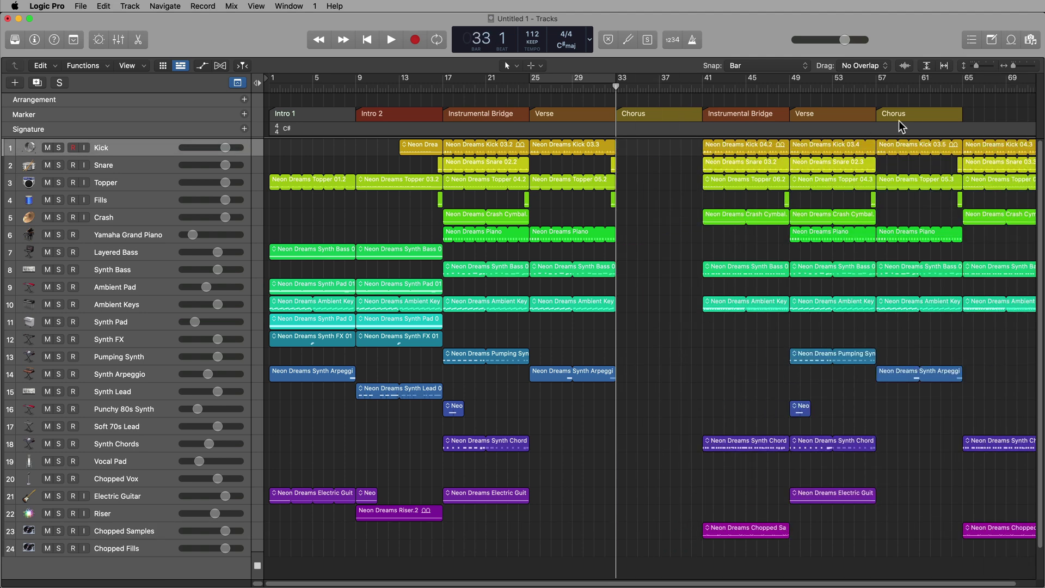
left_click(833, 113, "shift")
left_click(748, 113, "shift")
left_click(672, 124, "shift")
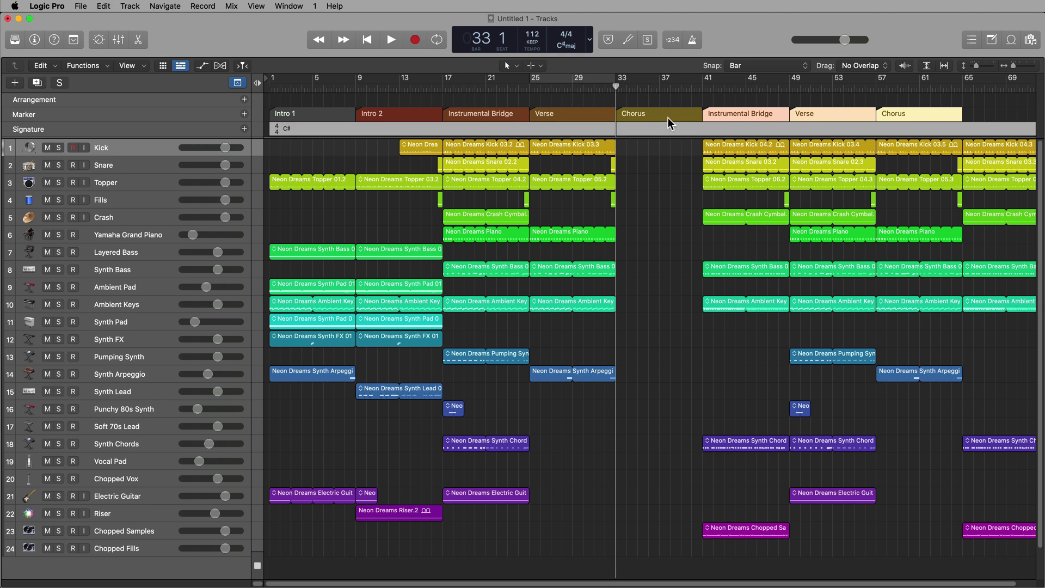
left_click(667, 115, "shift")
left_click_drag(687, 116, 751, 117)
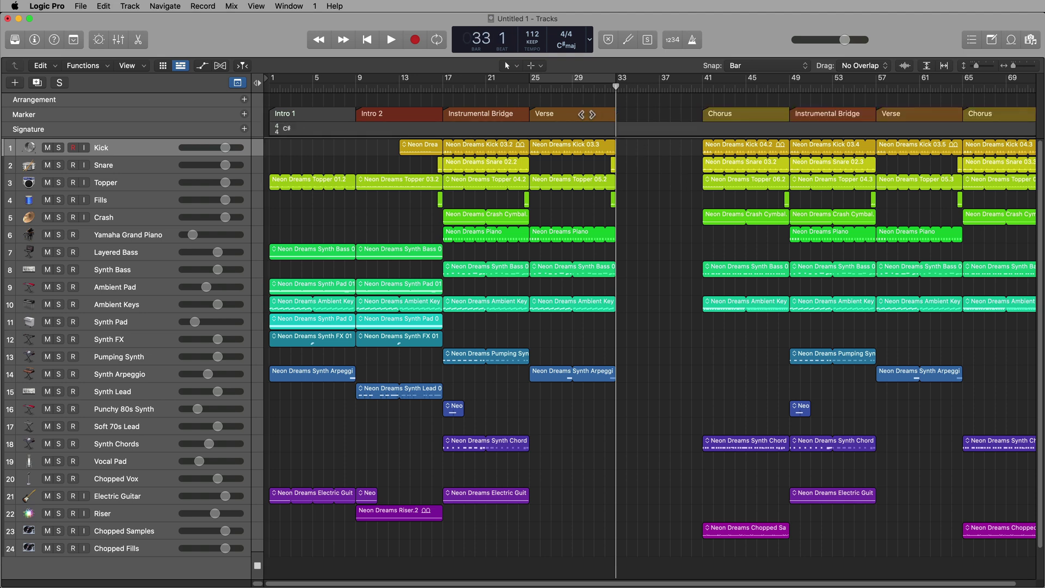
Copy the first Verse's regions and its marker into the gap at bar 33.
left_click_drag(640, 157, 623, 387)
left_click(570, 204)
left_click_drag(560, 120, 648, 117)
left_click(734, 390)
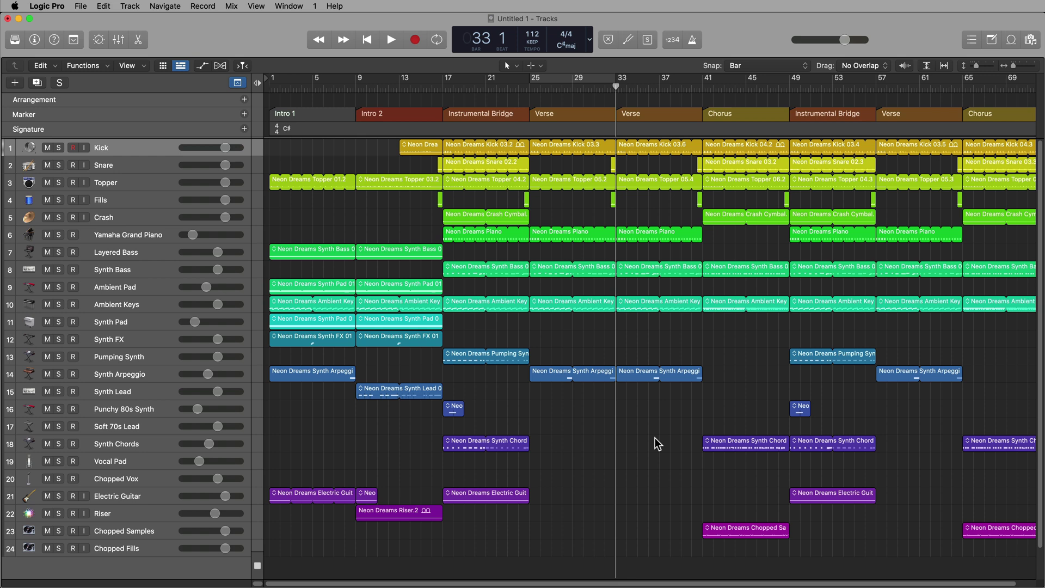
Undo the manual Verse copy and the moves of the sections after it, and clear the selection.
key("super+z")
key("super+z")
key("super+z")
key("super+z")
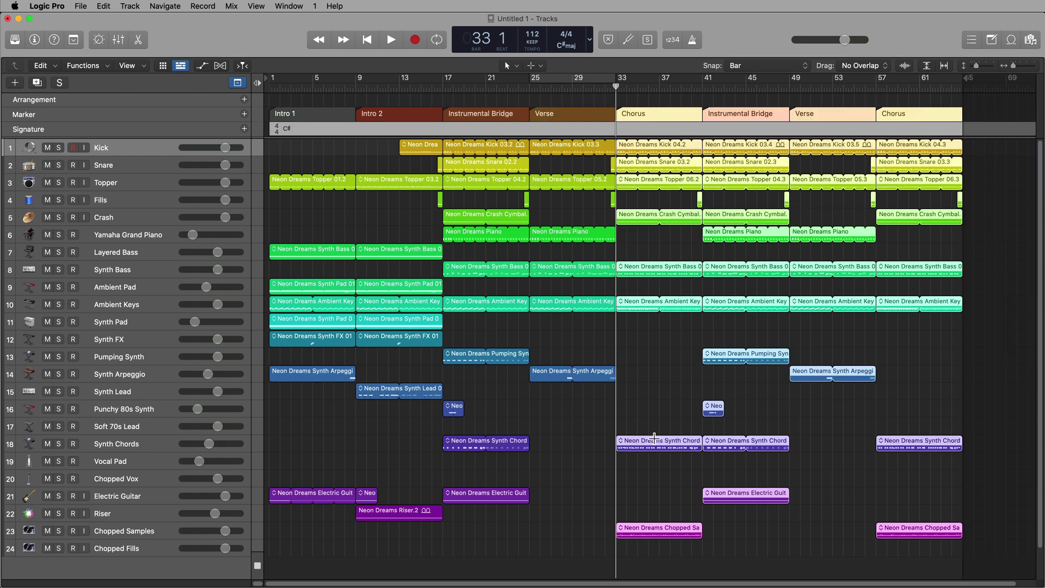
left_click(652, 410)
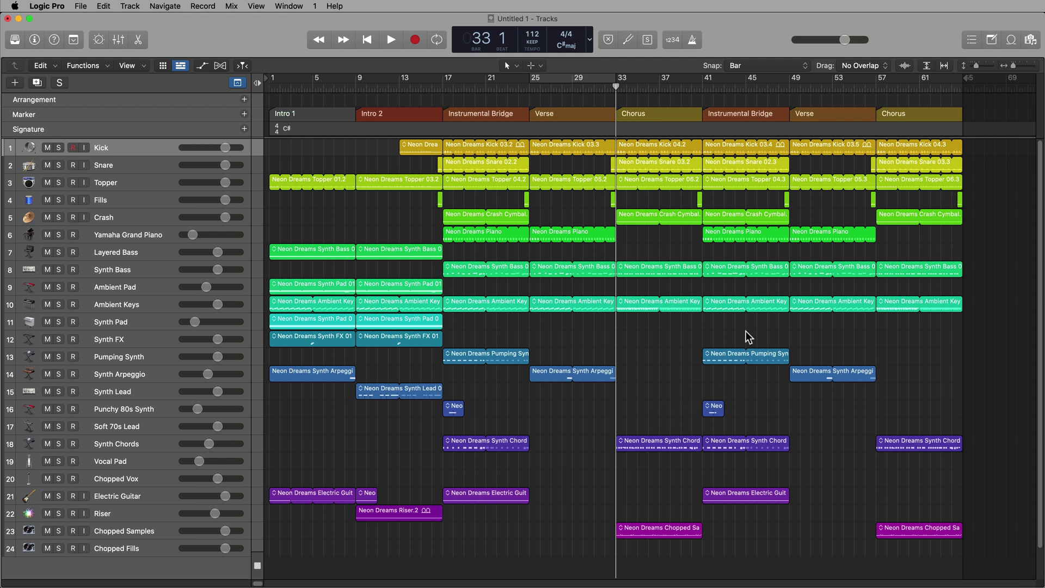
Set the cycle range to the second Instrumental Bridge, bars 41 to 49, cut that section between the locators and turn cycling off.
left_click(746, 112)
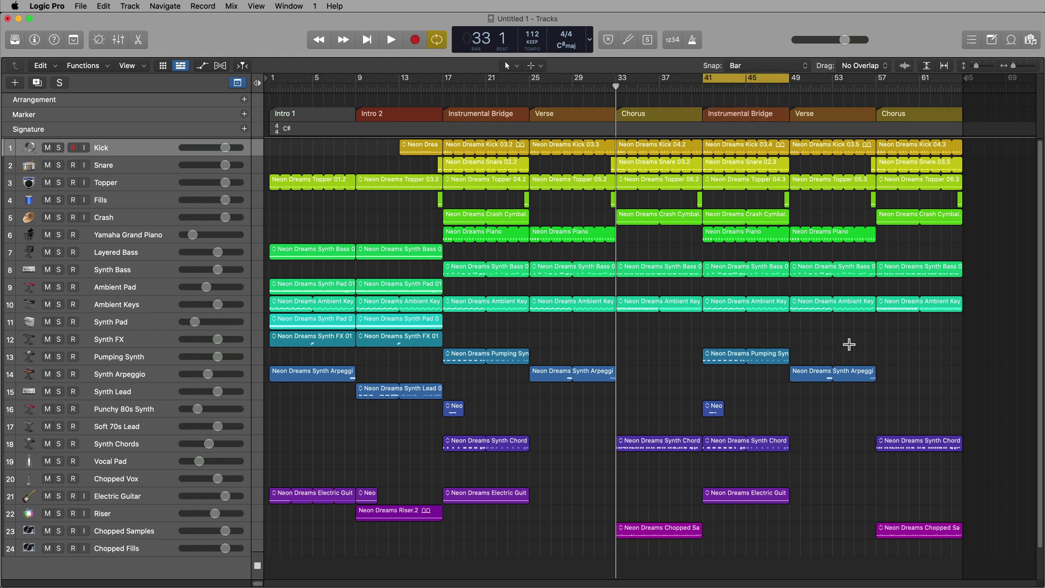
key("ctrl+super+x")
left_click(853, 356)
key("c")
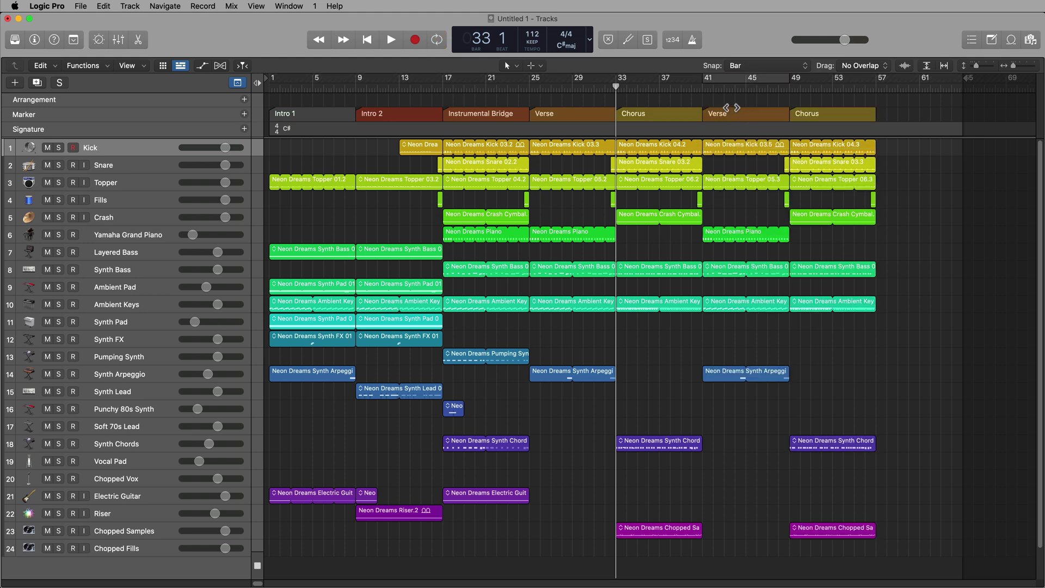
Insert silence between locators at bars 41 and 49, ahead of the second Verse, and turn cycling off.
left_click(702, 88)
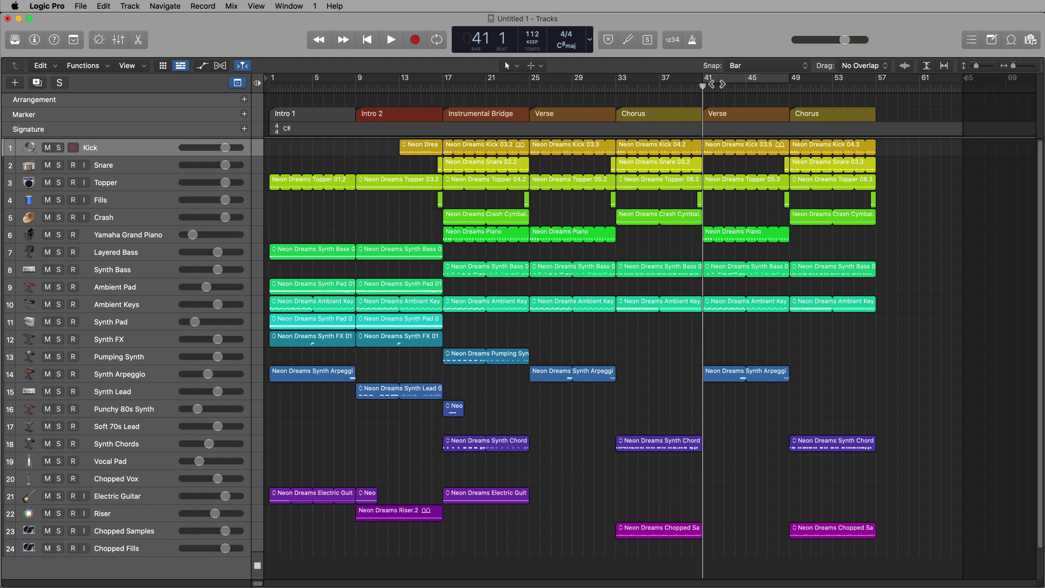
key("c")
mouse_move(778, 80)
left_mouse_down()
mouse_move(871, 76)
mouse_move(794, 80)
left_mouse_up()
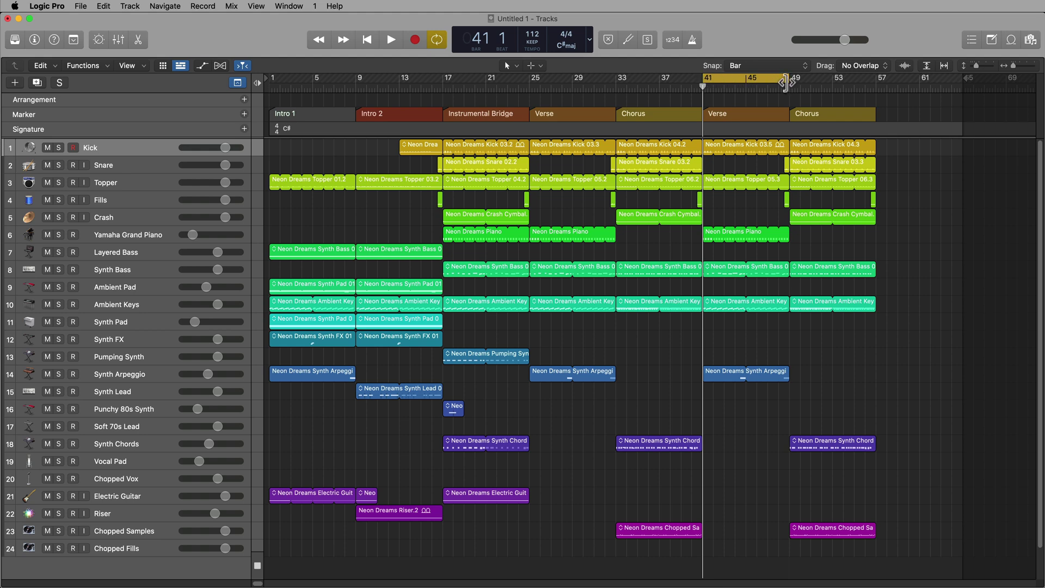
left_click(51, 67)
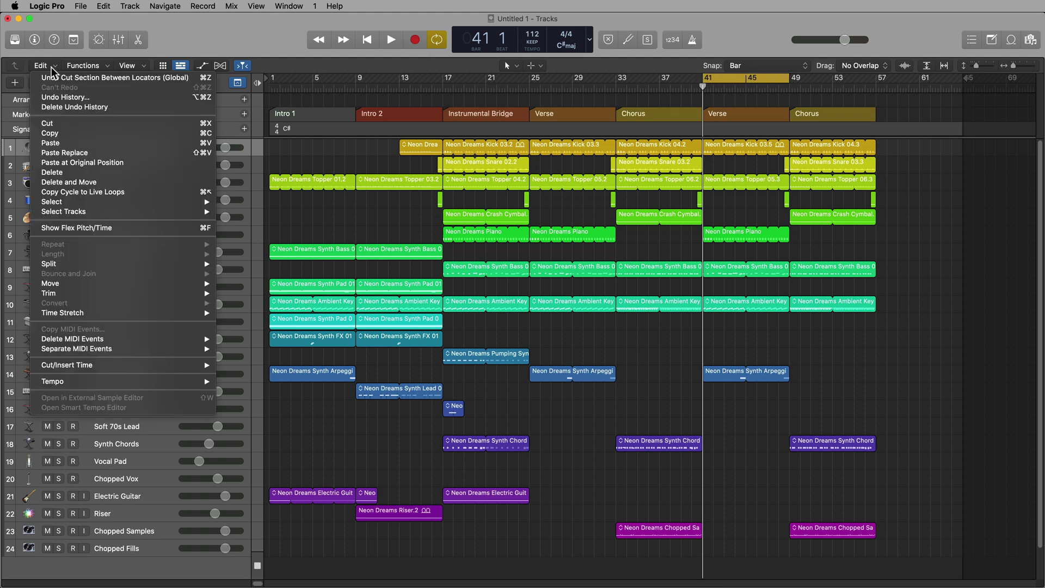
mouse_move(130, 364)
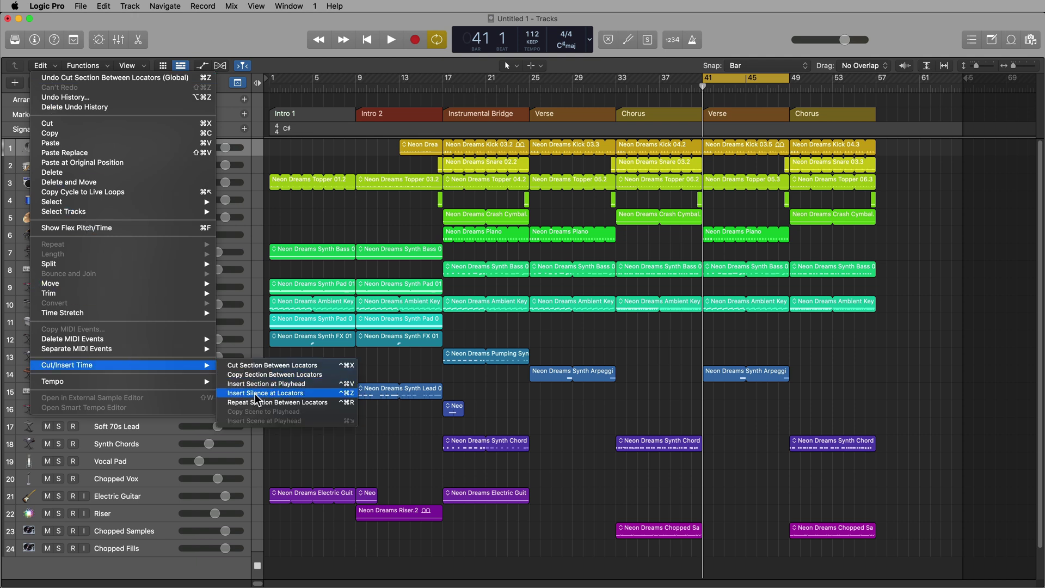
left_click(318, 393)
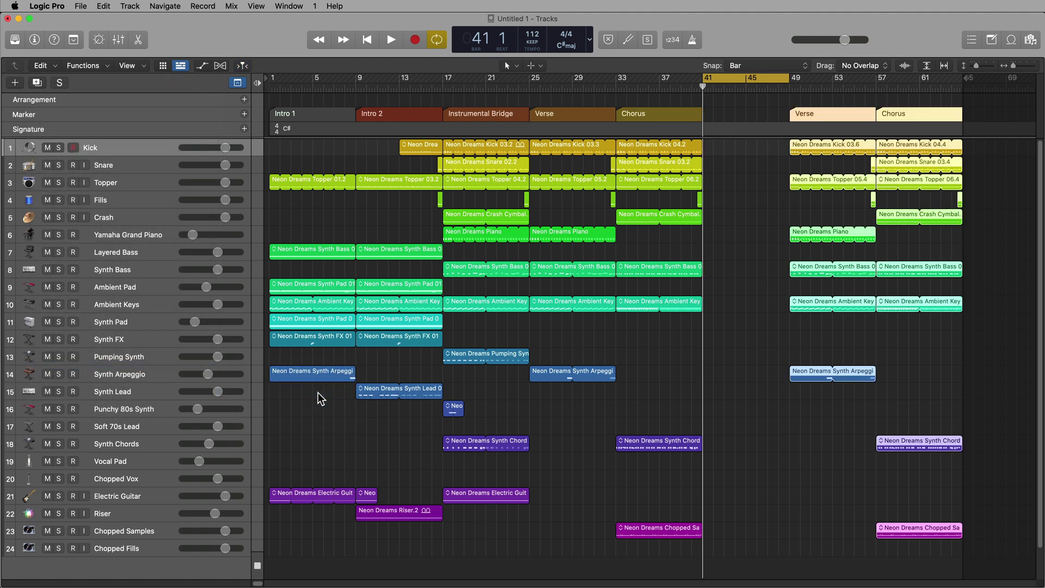
left_click(707, 235)
key("c")
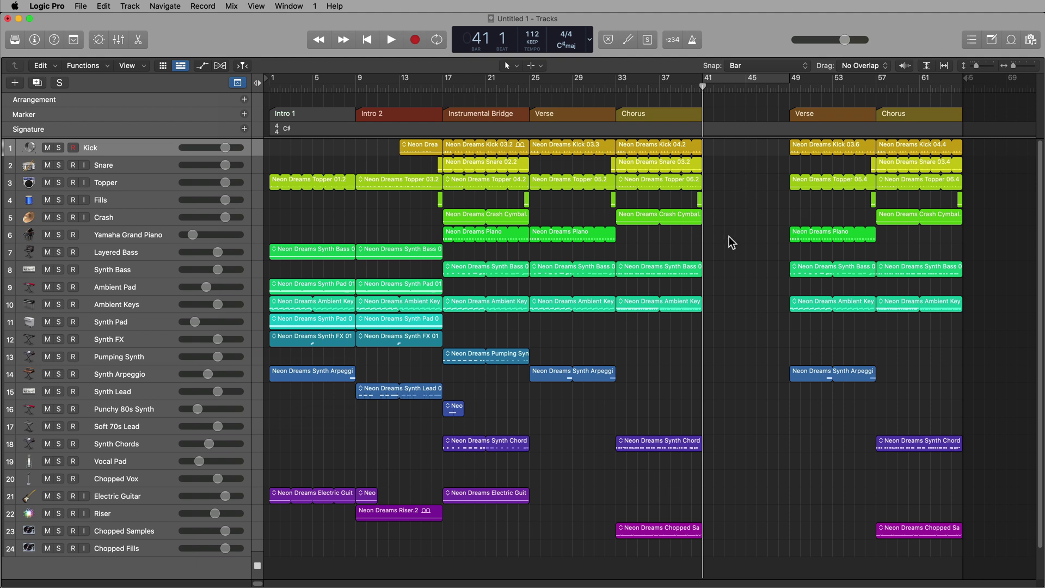
Undo the silence inserted at bar 41 and clear the selection.
left_click_drag(704, 77, 784, 78)
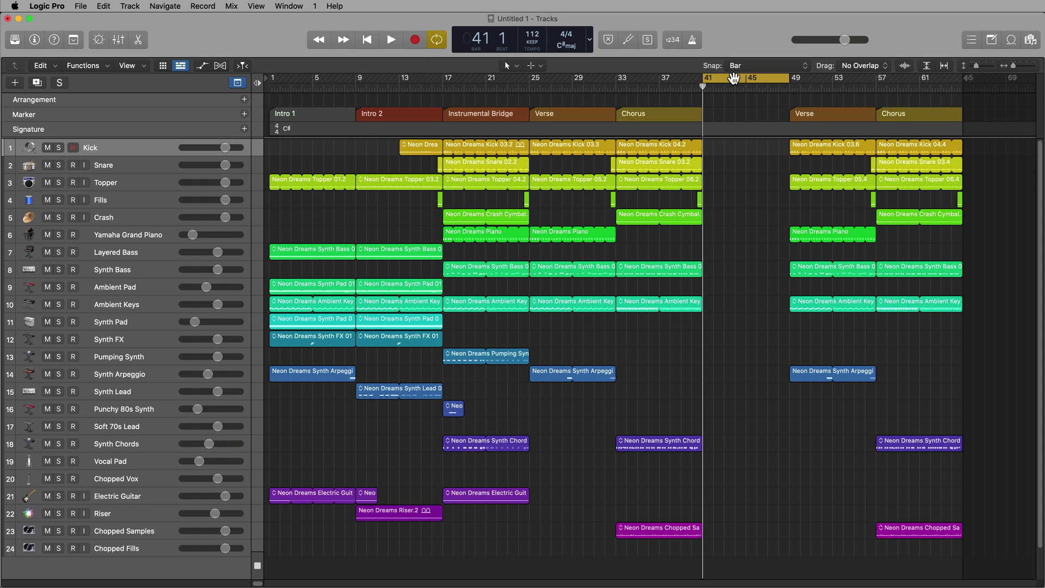
key("ctrl+super+x")
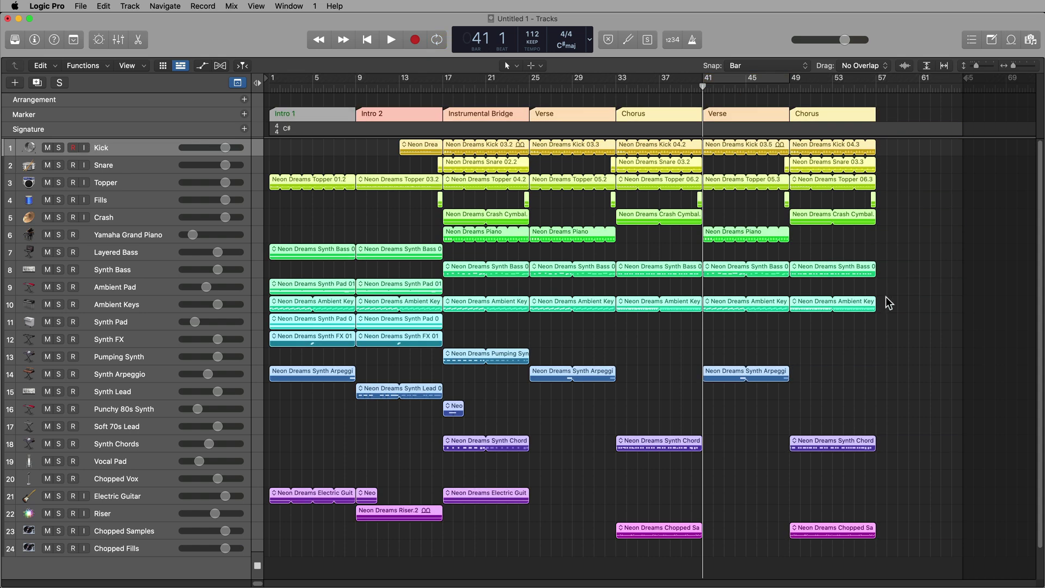
left_click(946, 356)
Set the cycle range to the first Verse, bars 25 to 33, repeat that section between the locators and turn cycling off.
left_click(46, 65)
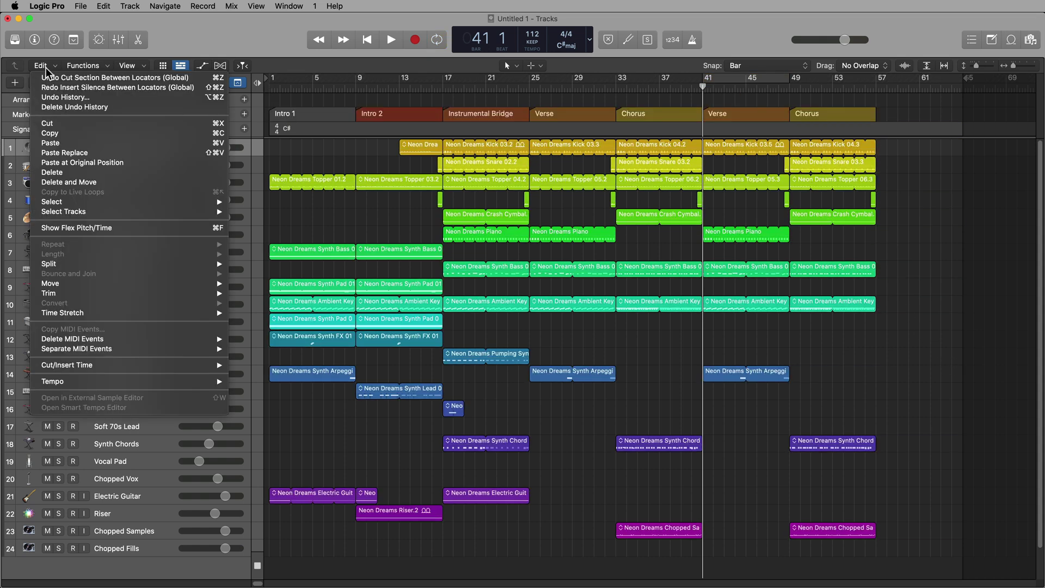
left_click(669, 382)
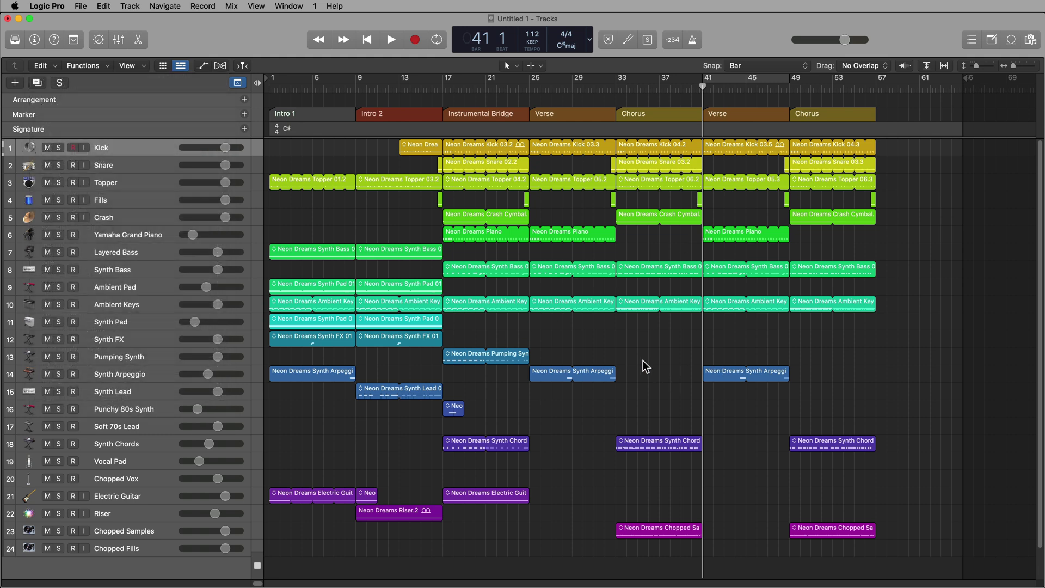
left_click_drag(531, 80, 618, 100)
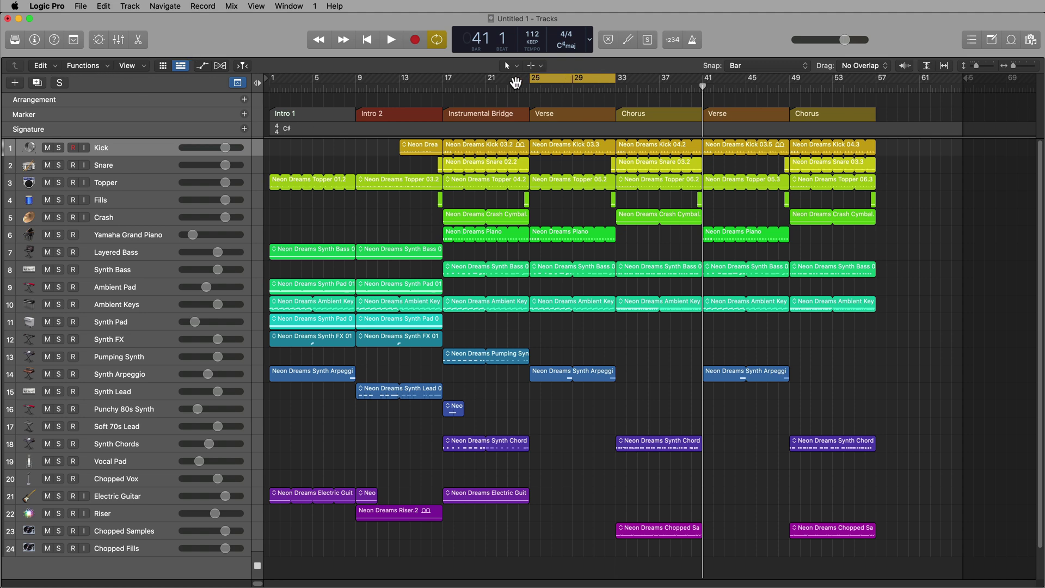
left_click(43, 66)
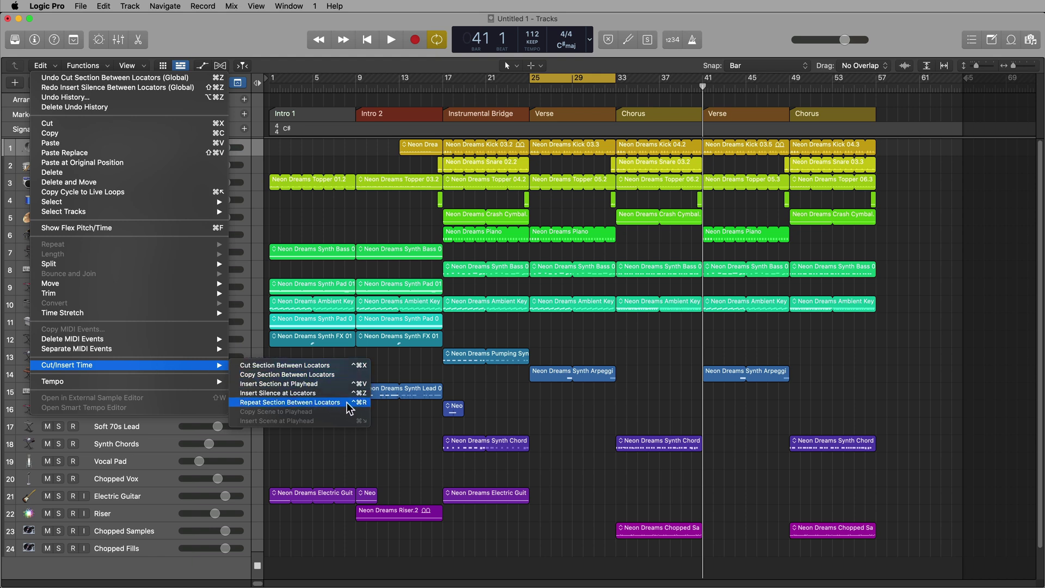
left_click(346, 403)
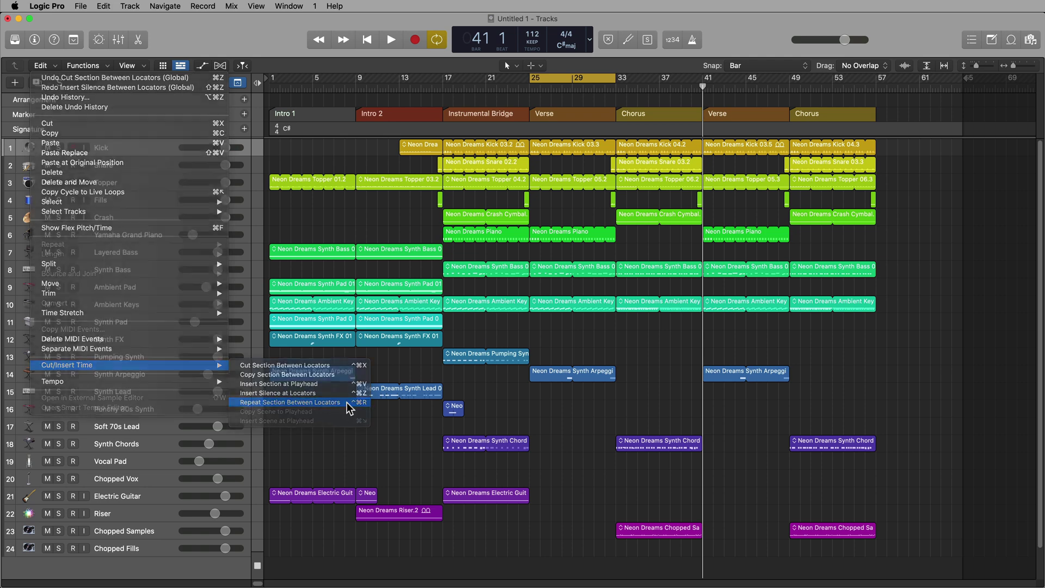
left_click(593, 417)
key("c")
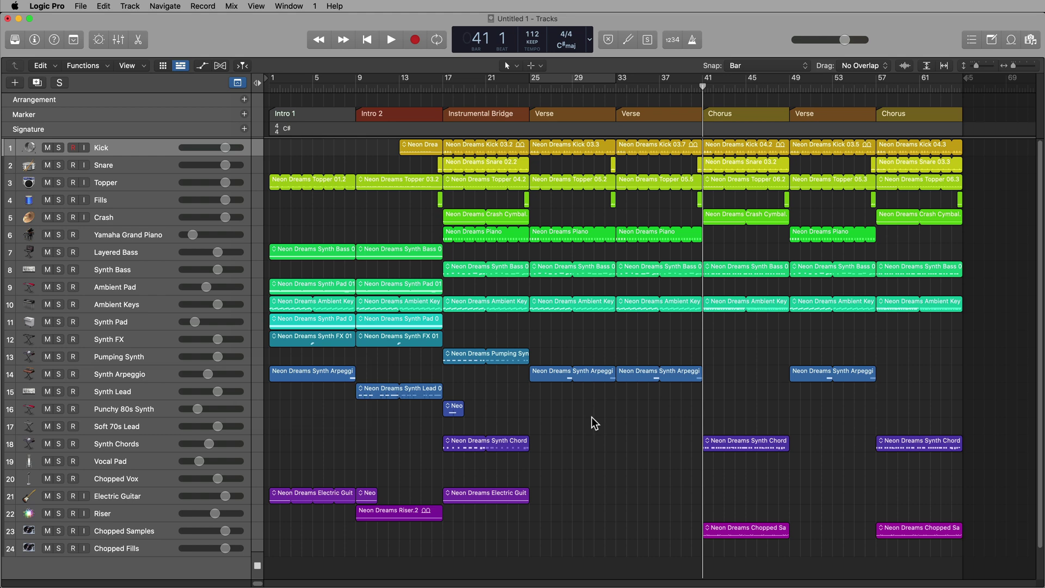
With snapping off and the Kick track enlarged, place the playhead slightly before the Chorus at bar 41.
key("super+Down")
key("super+Down")
key("super+Down")
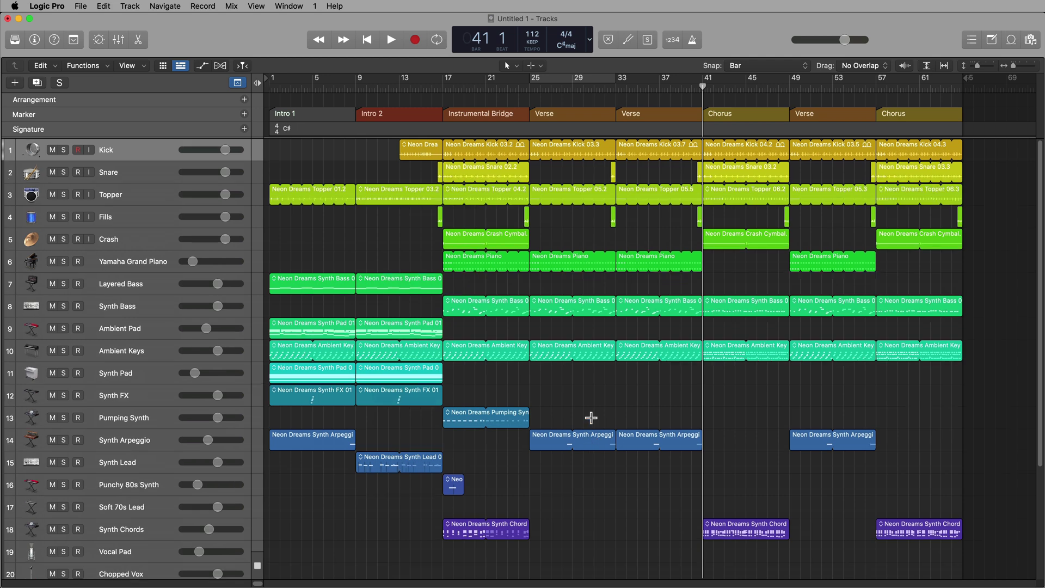
key("super+Right")
key("super+Right")
key("super+Right")
key("super+Right")
key("super+Right")
key("super+Right")
key("super+Right")
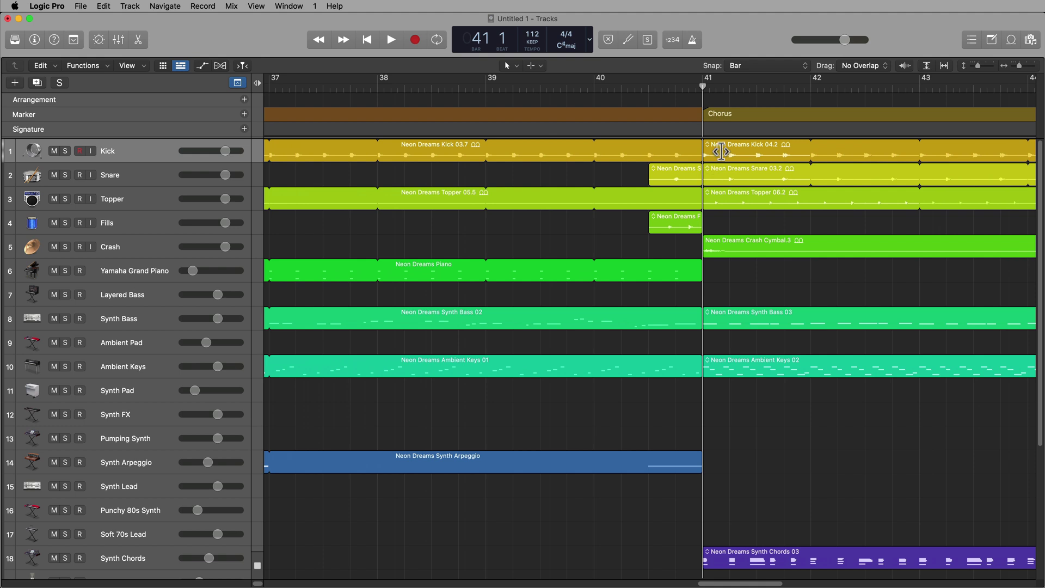
left_click(735, 66)
left_click_drag(233, 163, 231, 302)
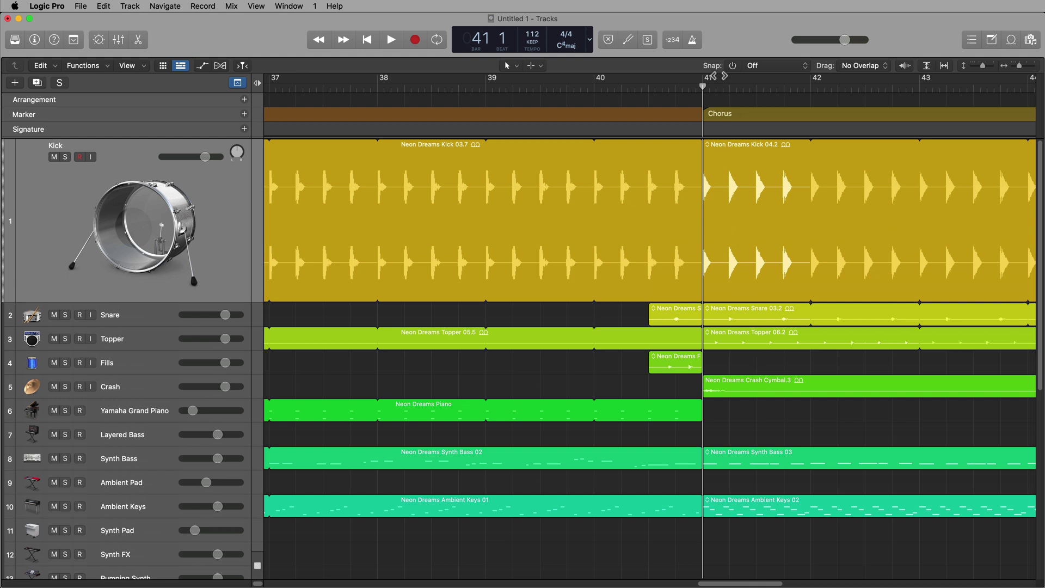
mouse_move(703, 86)
left_mouse_down()
mouse_move(690, 86)
mouse_move(694, 116)
left_mouse_up()
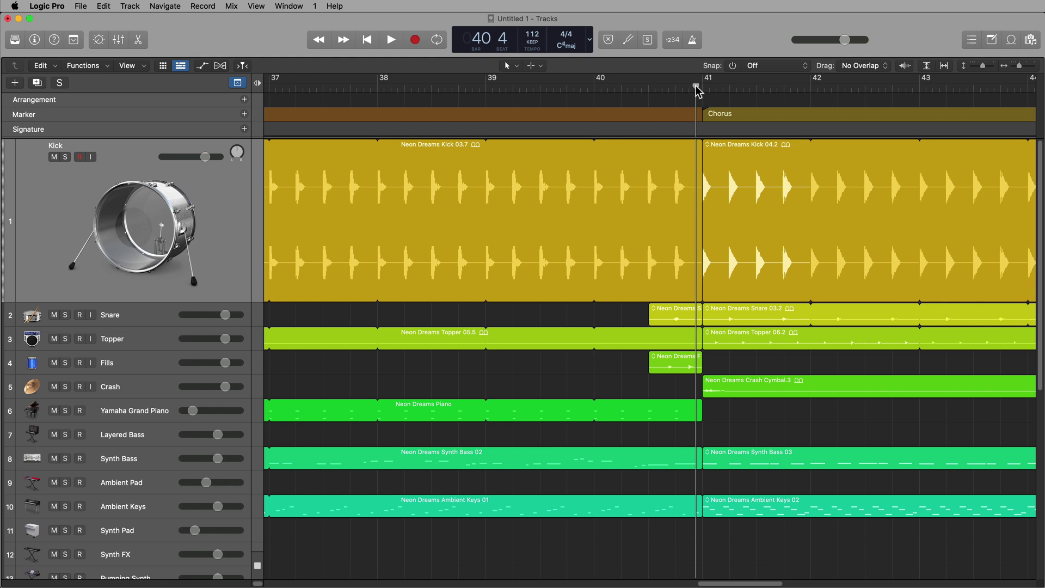
Review the Cut/Insert Time commands for cutting, copying, inserting and repeating song sections.
key("super+Left")
key("super+Left")
key("super+Left")
key("super+Left")
key("super+Left")
key("super+Left")
key("super+Left")
key("super+Left")
key("super+Left")
key("super+Left")
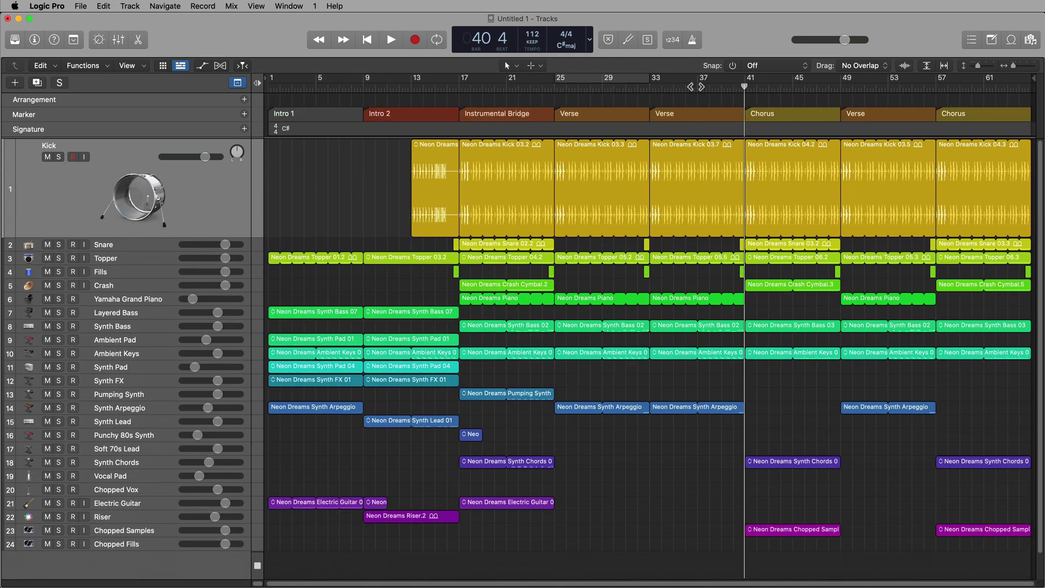
key("super+Down")
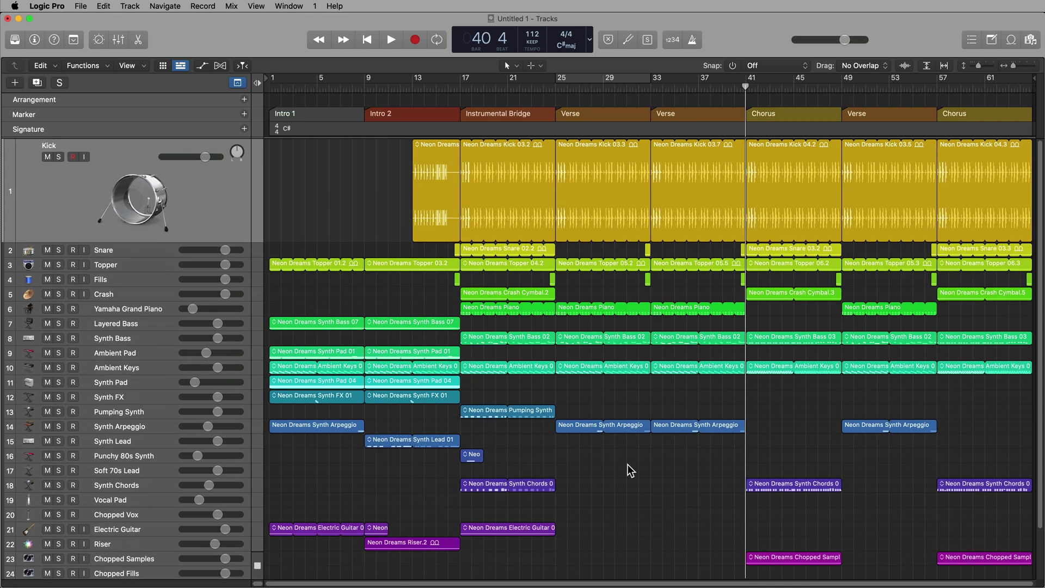
left_click(42, 66)
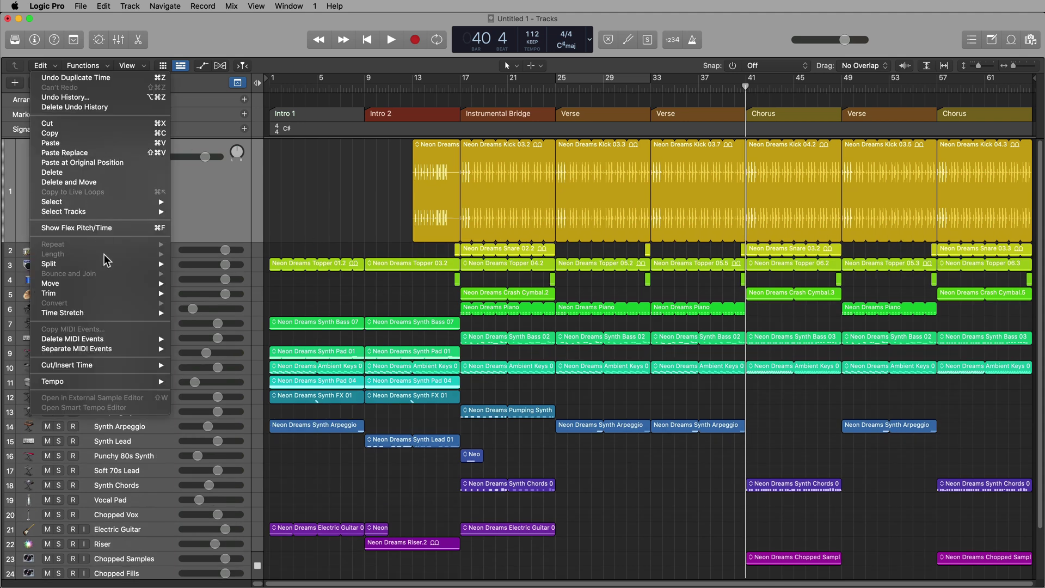
mouse_move(115, 368)
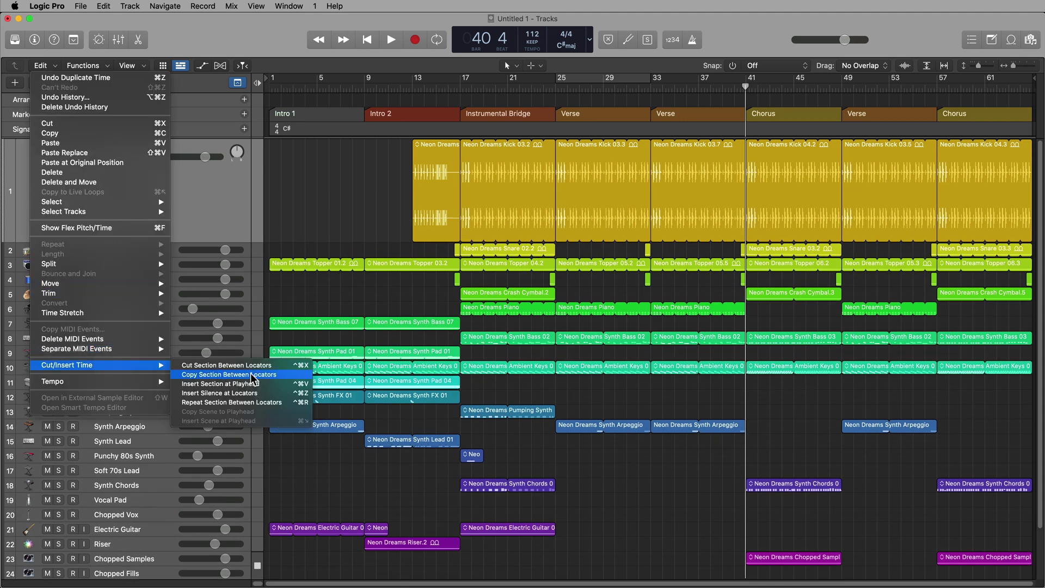